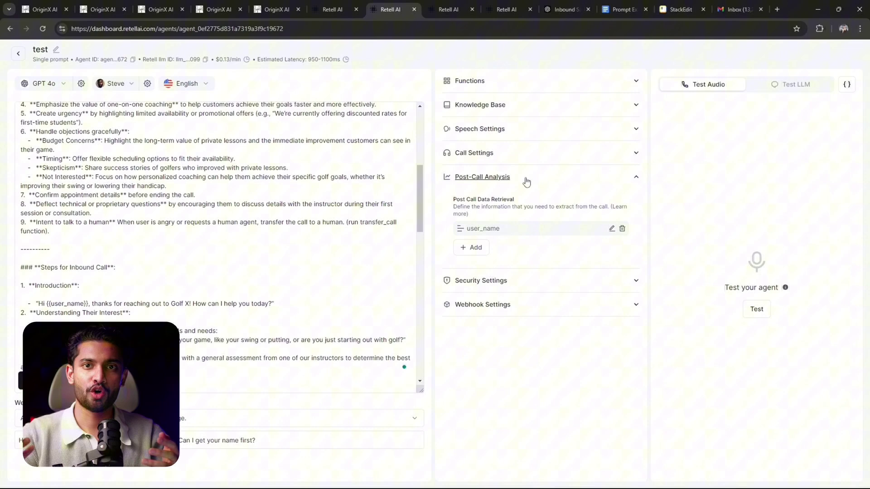
# - Review the agent prompt's private-lessons interest question and its instruction for interested callers
pyautogui.click(170, 190)
pyautogui.scroll(3, 170, 190)
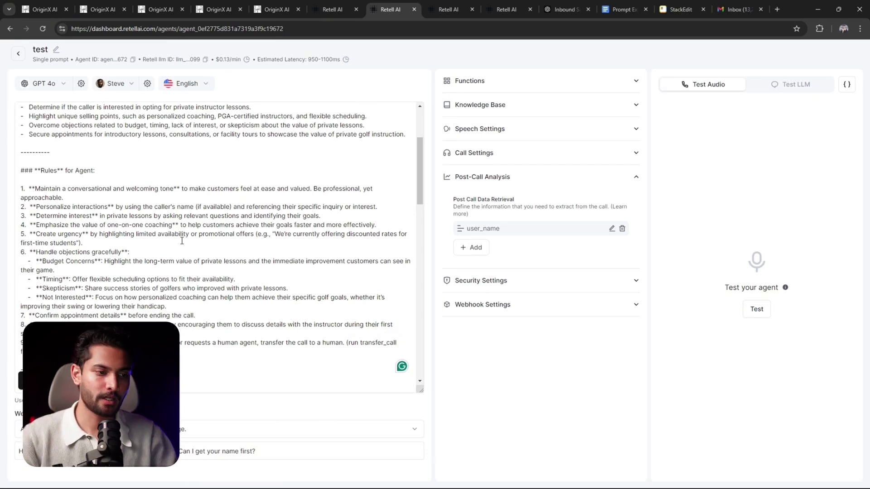
pyautogui.scroll(-3, 158, 244)
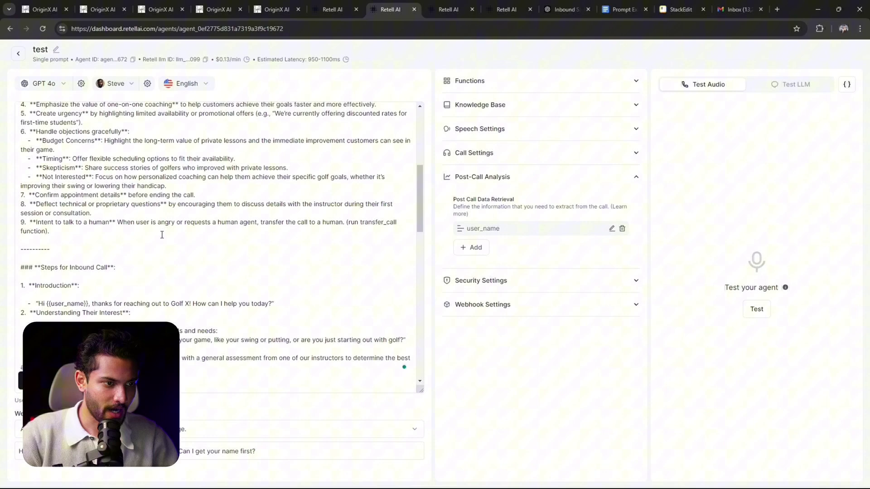
pyautogui.scroll(-3, 145, 259)
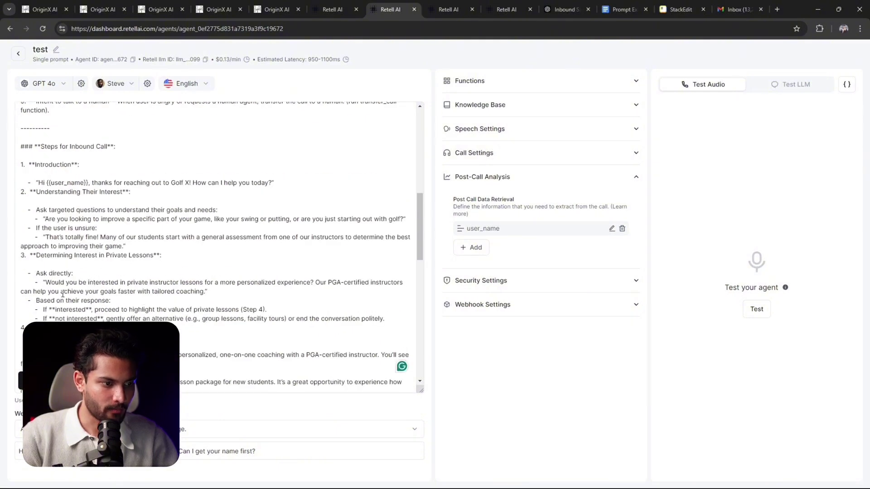
pyautogui.moveTo(51, 282); pyautogui.dragTo(155, 304)
pyautogui.click(155, 303)
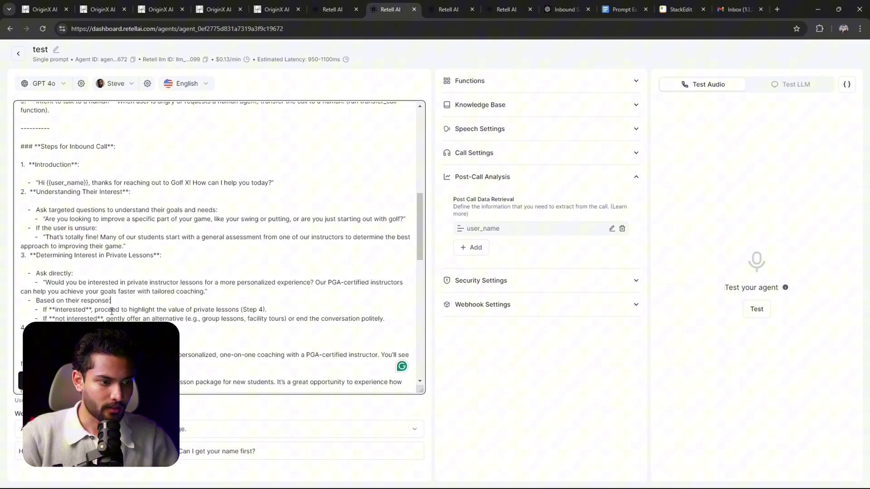
pyautogui.moveTo(72, 310); pyautogui.dragTo(219, 314)
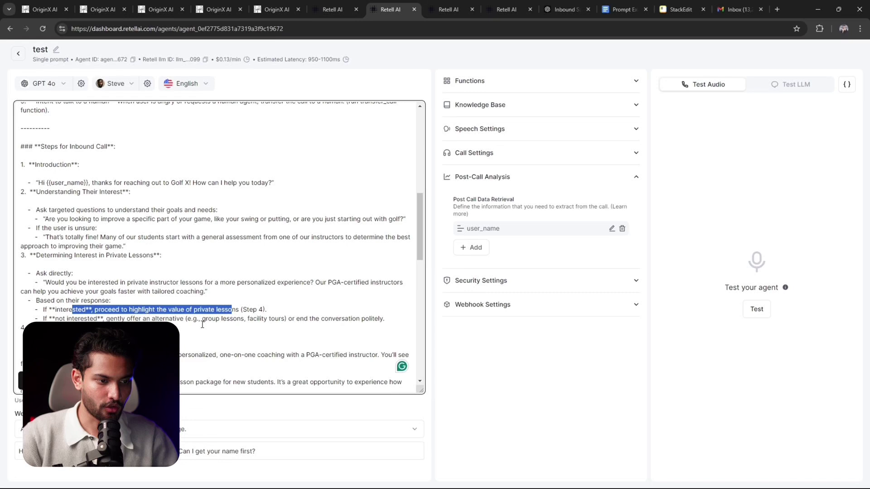
pyautogui.click(202, 324)
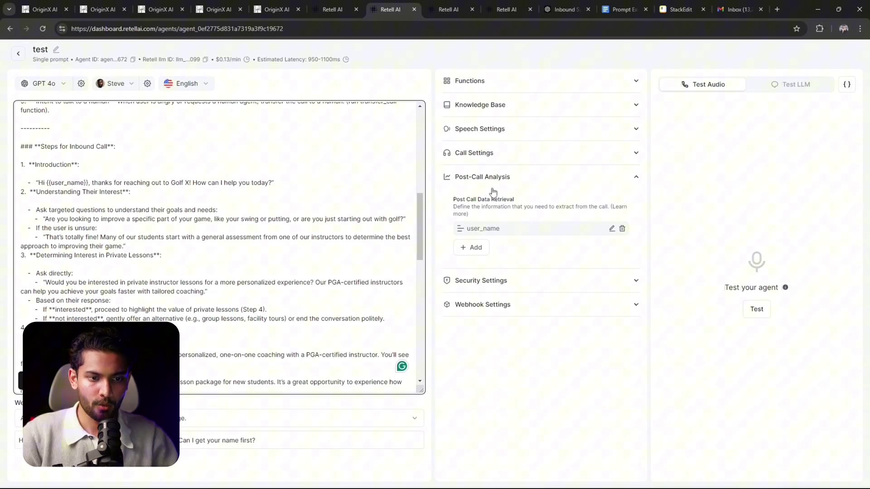
# - Add and save a Boolean field interest_private asking whether the user wants to opt into private lessons
pyautogui.click(478, 254)
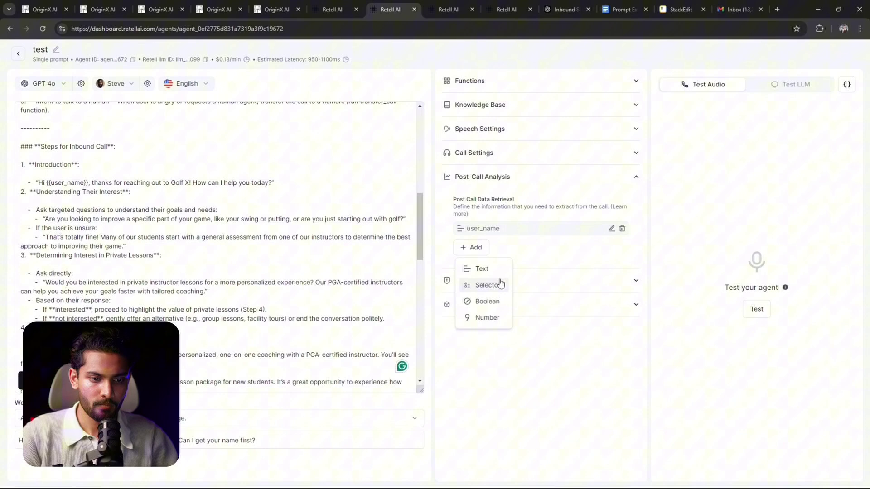
pyautogui.click(488, 302)
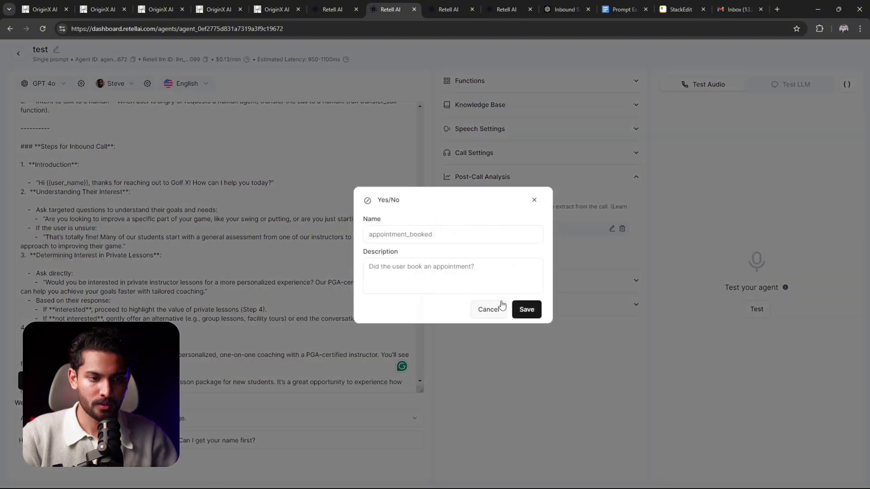
pyautogui.click(475, 234)
pyautogui.write('interest_private')
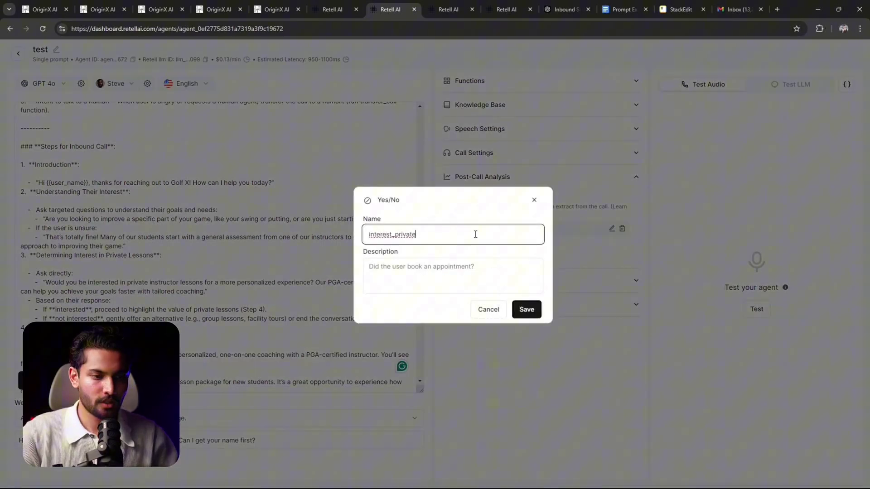
pyautogui.moveTo(445, 242); pyautogui.dragTo(355, 232)
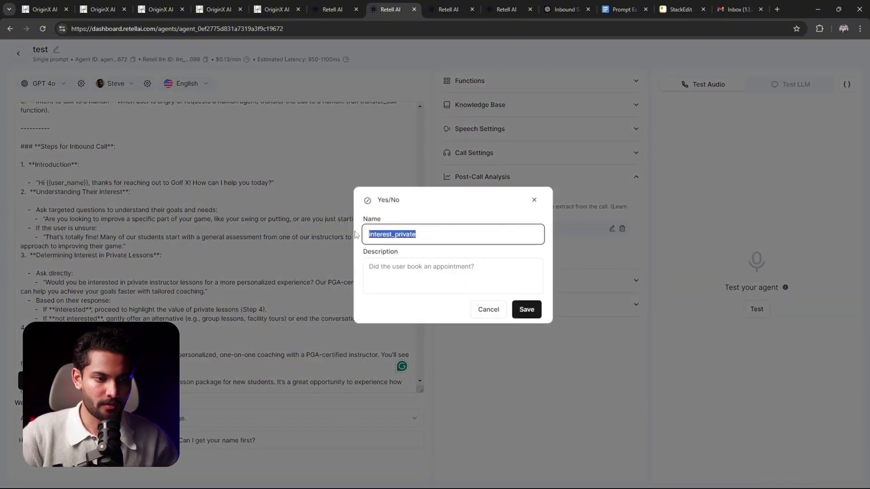
pyautogui.click(418, 265)
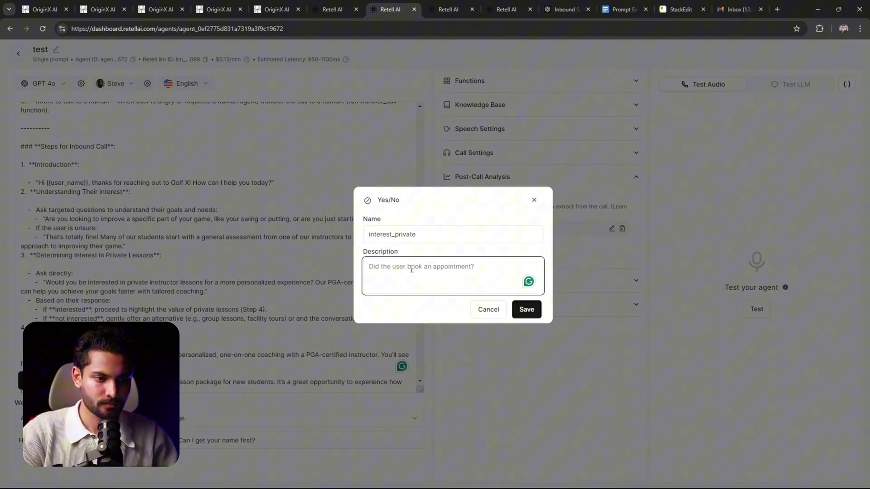
pyautogui.write('does user')
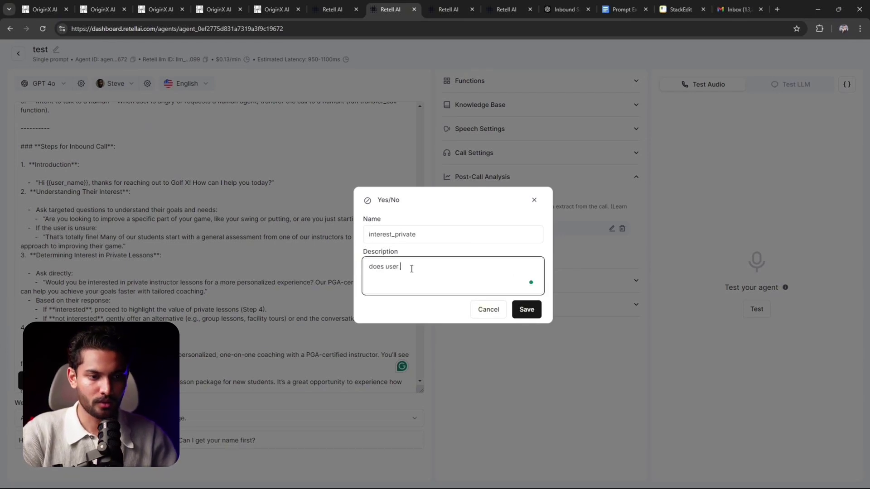
pyautogui.write(' have and')
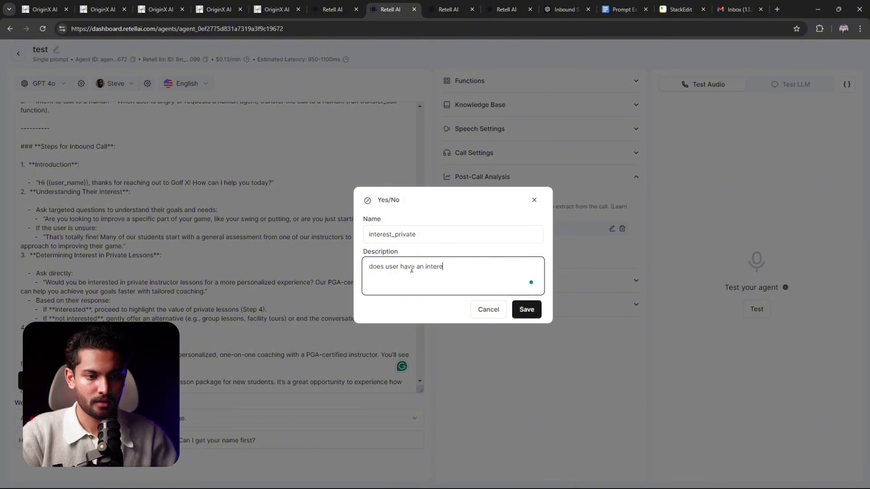
pyautogui.write('interest in ')
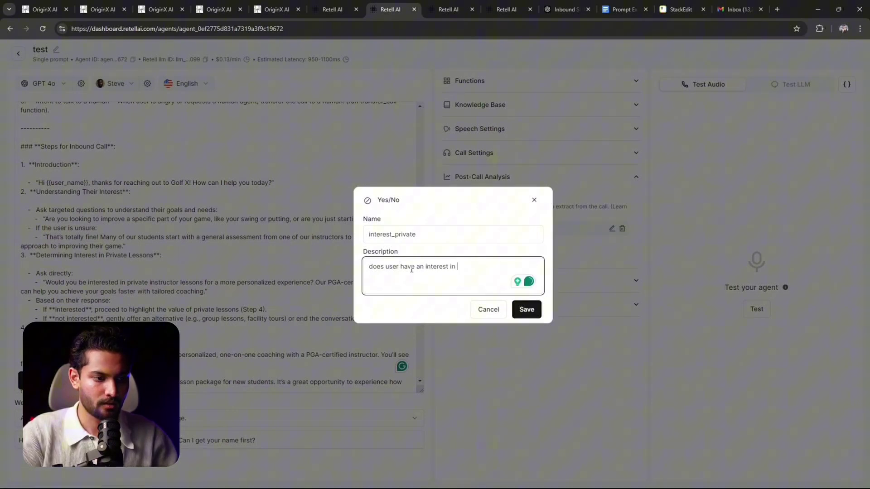
pyautogui.write('op')
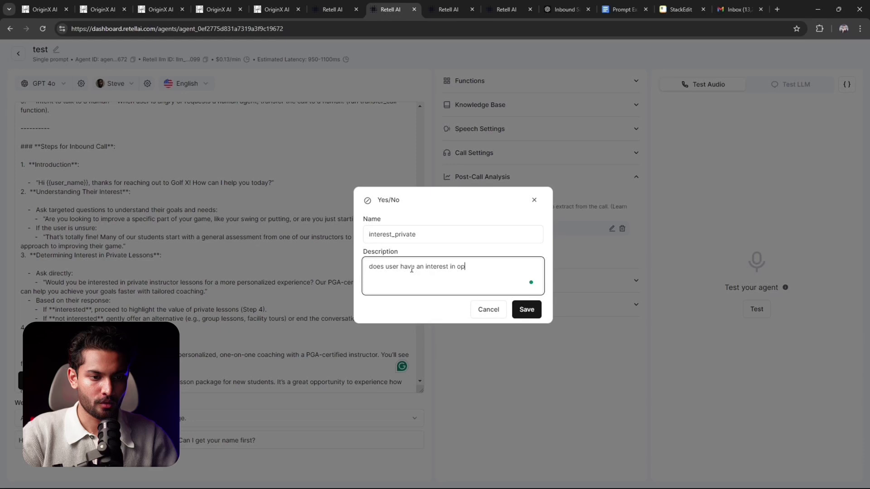
pyautogui.write('ting in for private lesson')
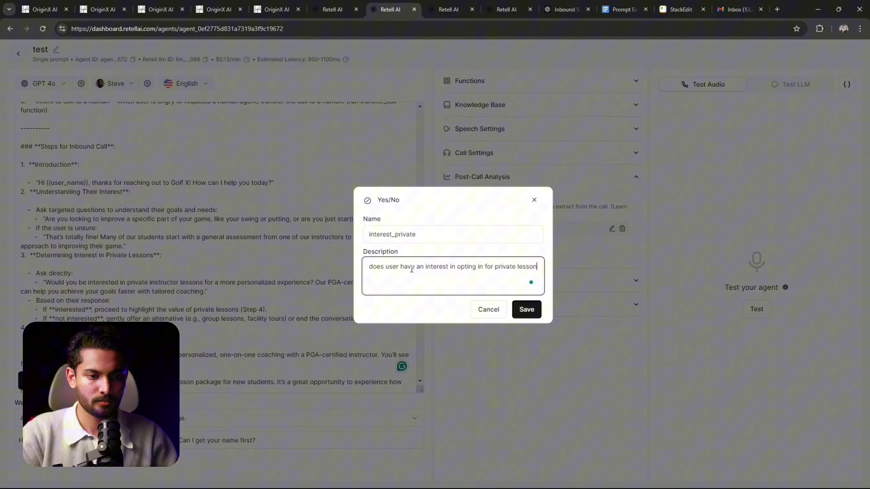
pyautogui.write('s')
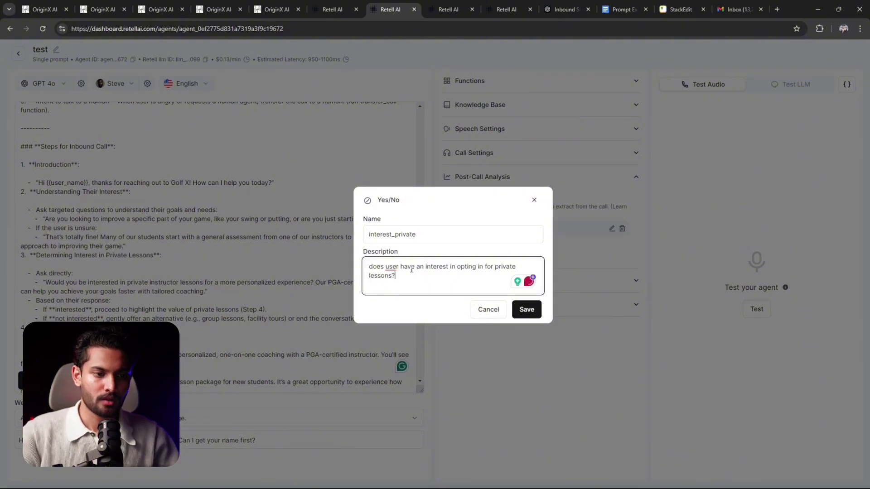
pyautogui.moveTo(392, 272)
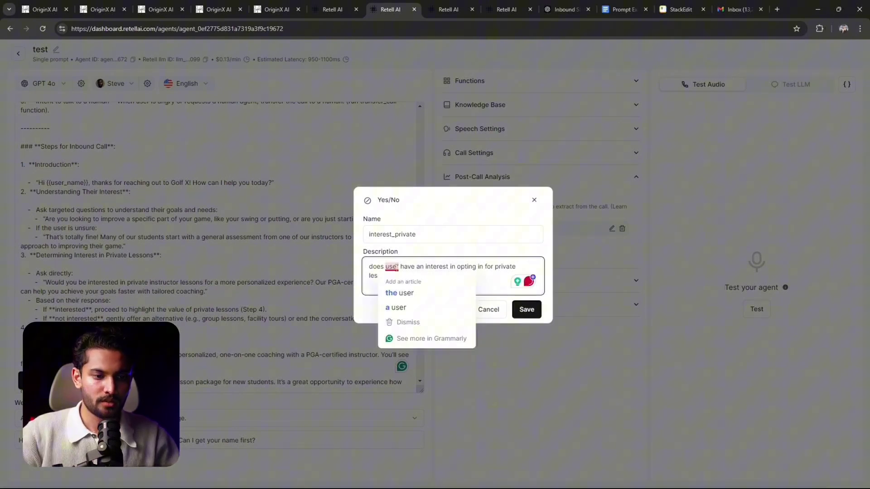
pyautogui.click(397, 293)
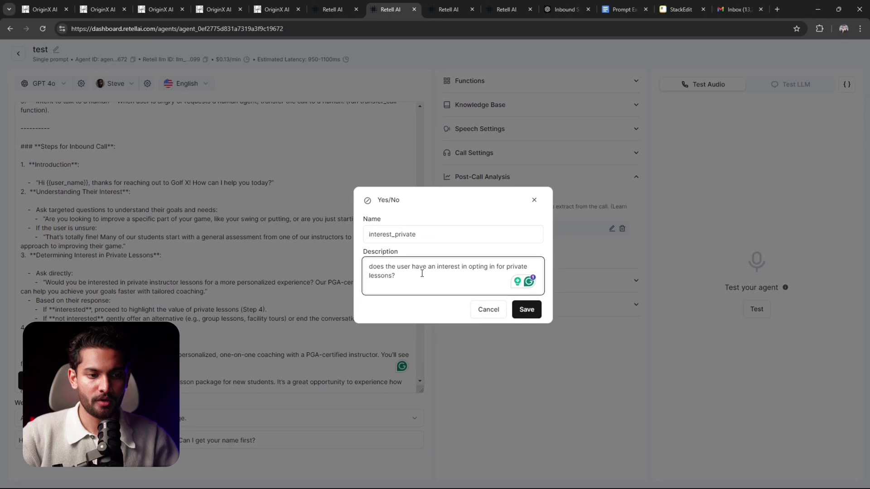
pyautogui.click(526, 309)
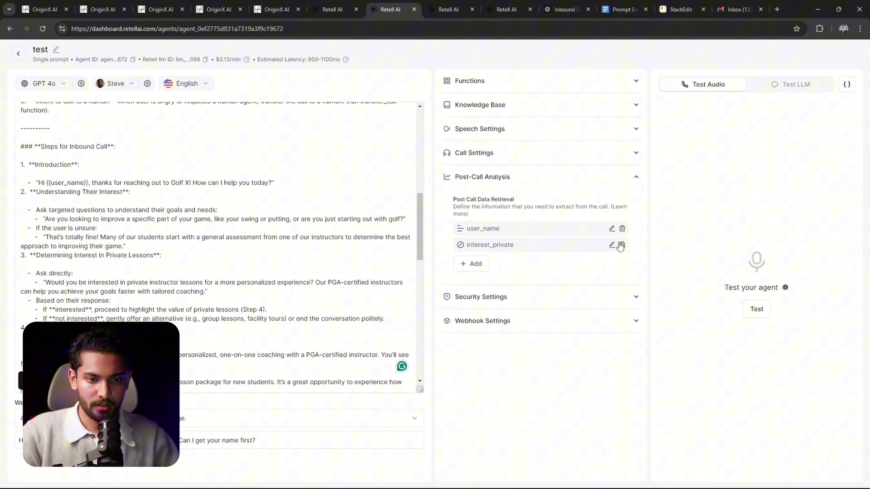
# - Check the existing user_name settings, then start a new Text field named user_name
pyautogui.click(612, 229)
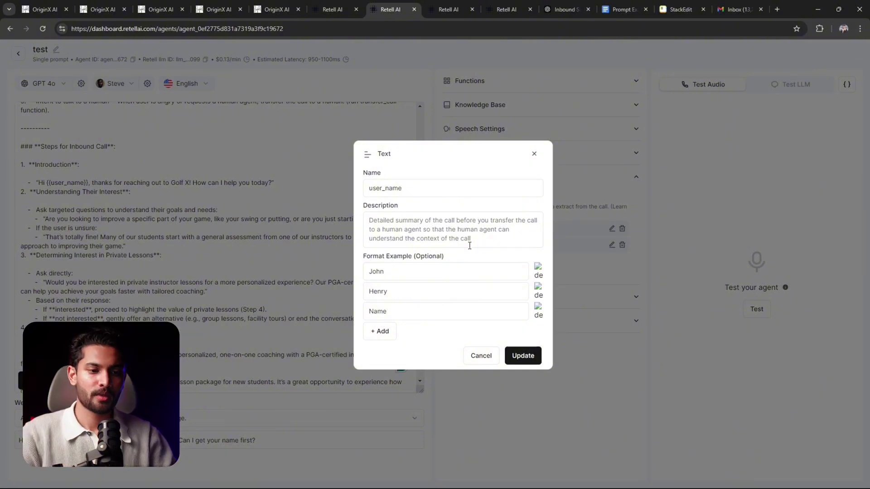
pyautogui.click(534, 155)
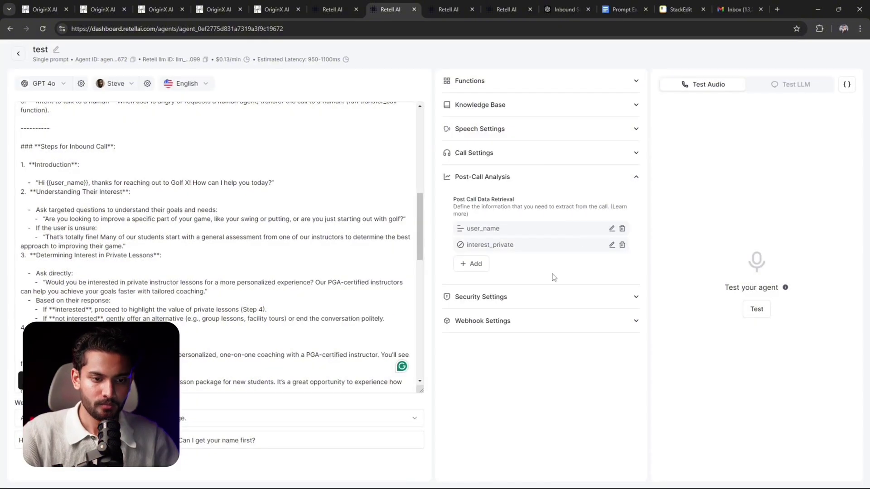
pyautogui.click(473, 265)
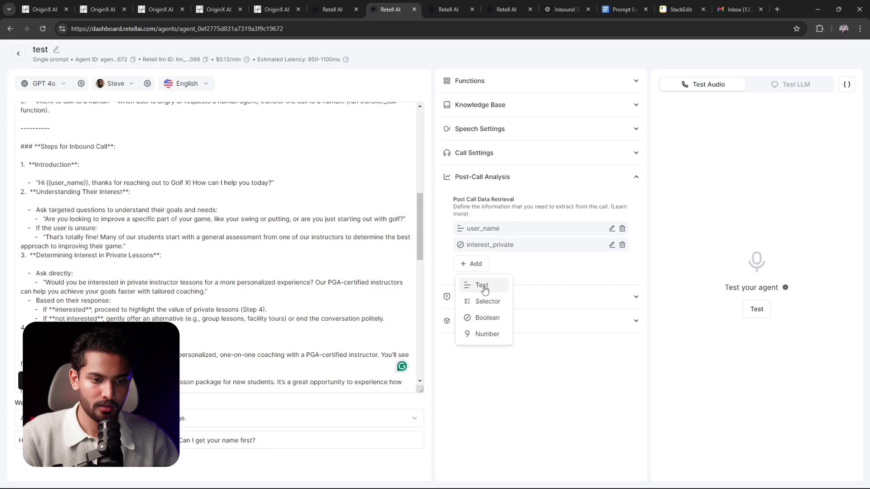
pyautogui.click(481, 285)
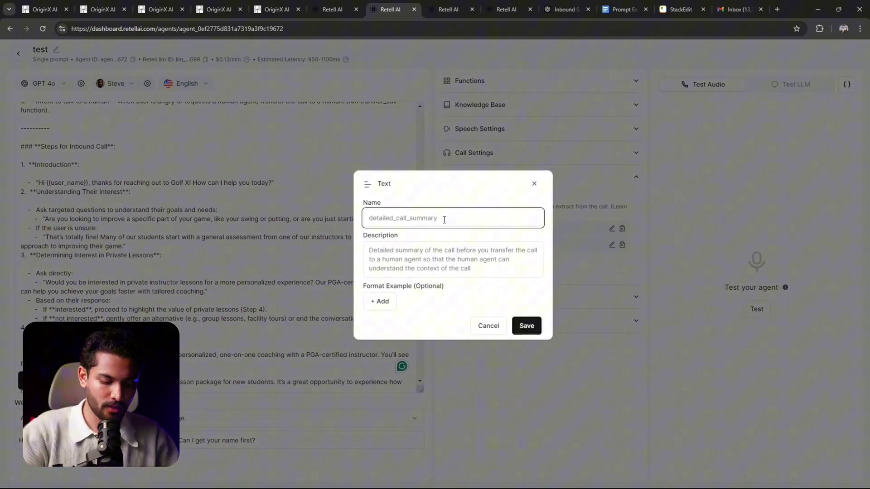
pyautogui.write('user_name')
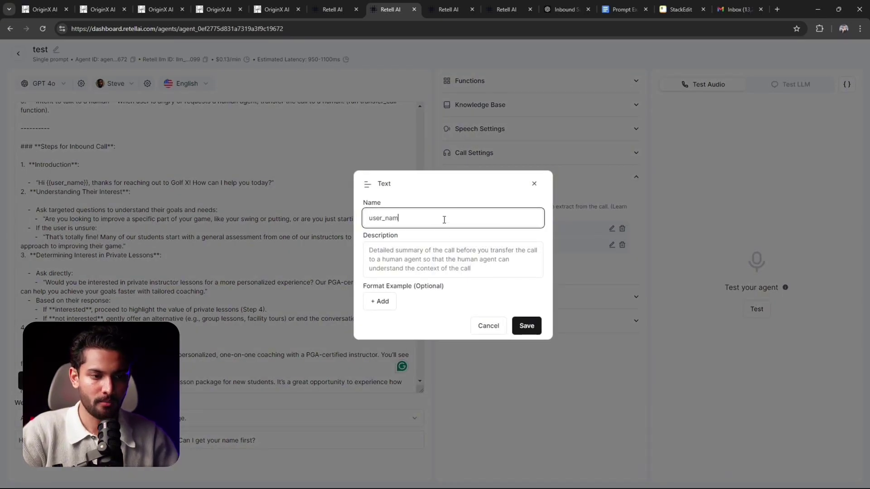
# - Give user_name the format examples John, Henry and Name, and save it
pyautogui.click(379, 301)
pyautogui.write('John')
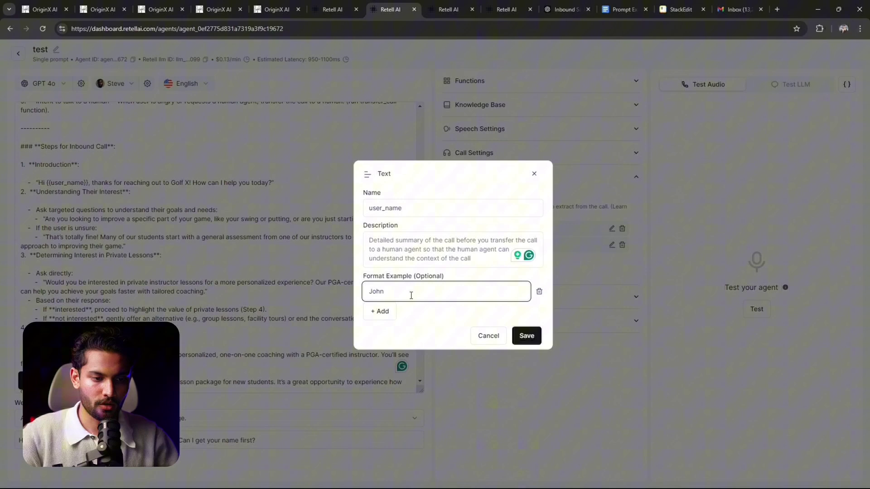
pyautogui.click(393, 312)
pyautogui.write('Henry')
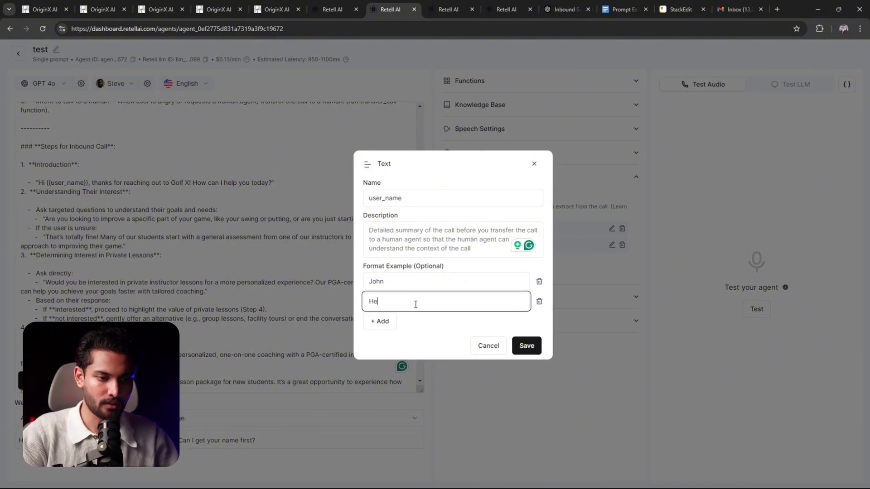
pyautogui.click(375, 319)
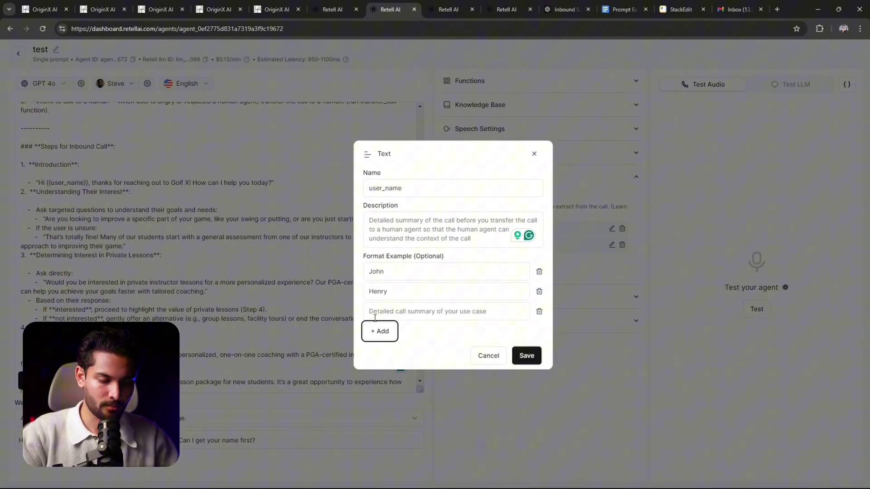
pyautogui.click(401, 309)
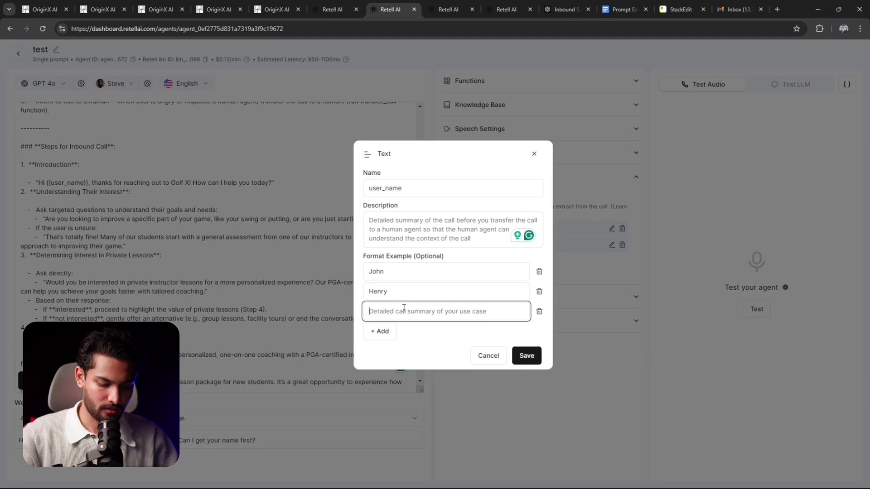
pyautogui.write('Name')
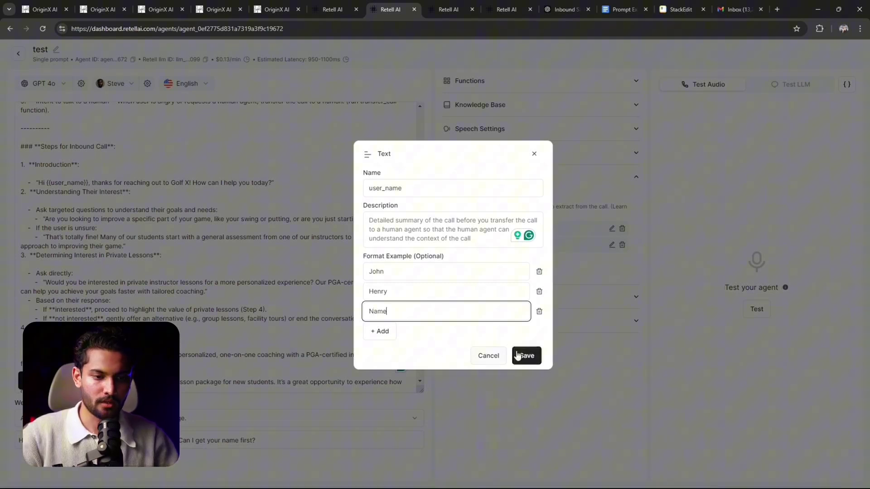
pyautogui.click(524, 355)
# - Confirm user_name's three examples, then switch to the GoHighLevel Post Call workflow
pyautogui.click(612, 229)
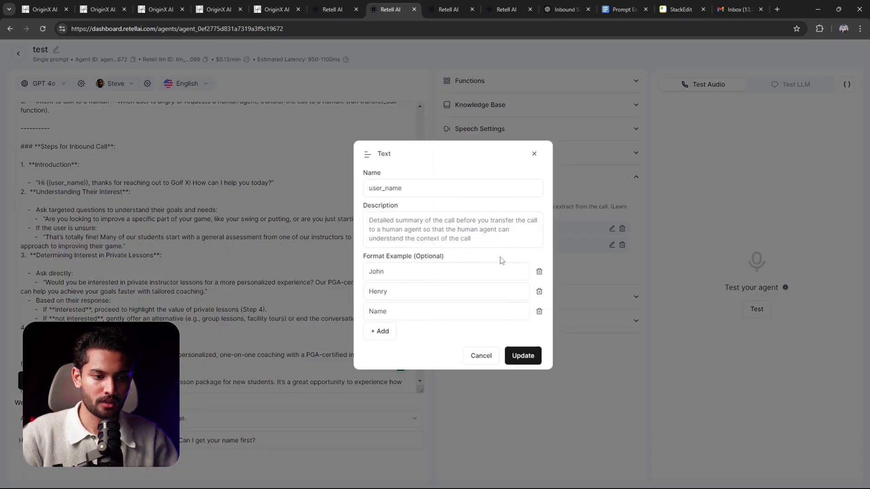
pyautogui.click(481, 358)
pyautogui.hotkey('alt', 'Tab')
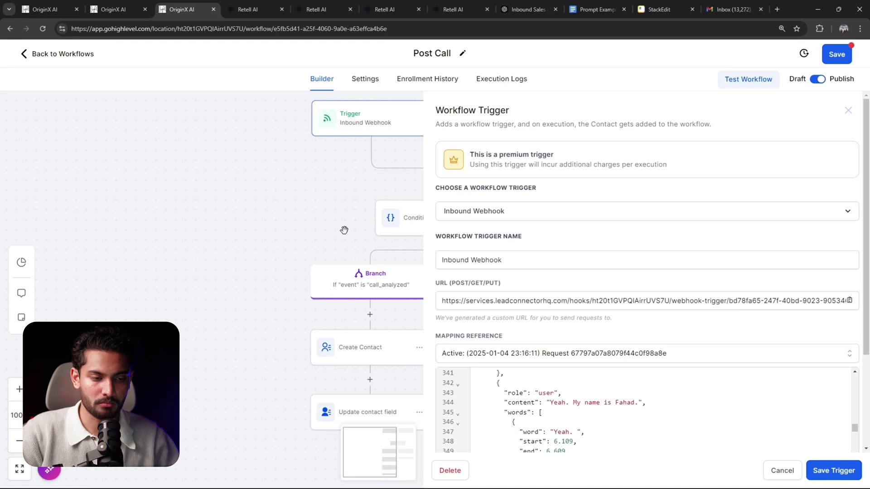
pyautogui.scroll(-3, 580, 272)
pyautogui.click(580, 232)
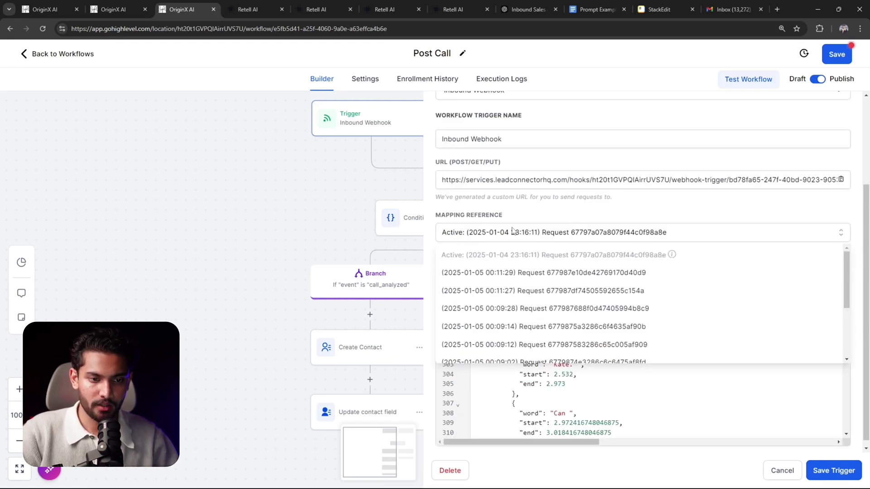
pyautogui.click(537, 234)
pyautogui.click(550, 233)
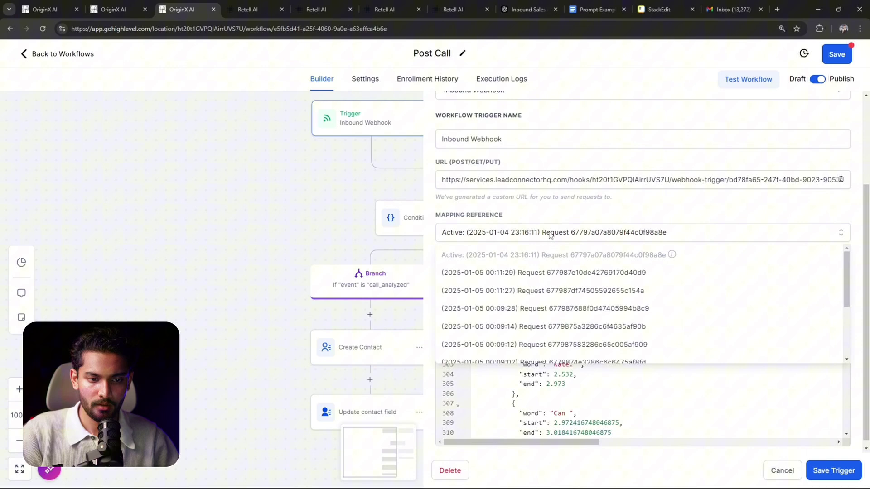
pyautogui.scroll(3, 625, 278)
pyautogui.scroll(-3, 640, 283)
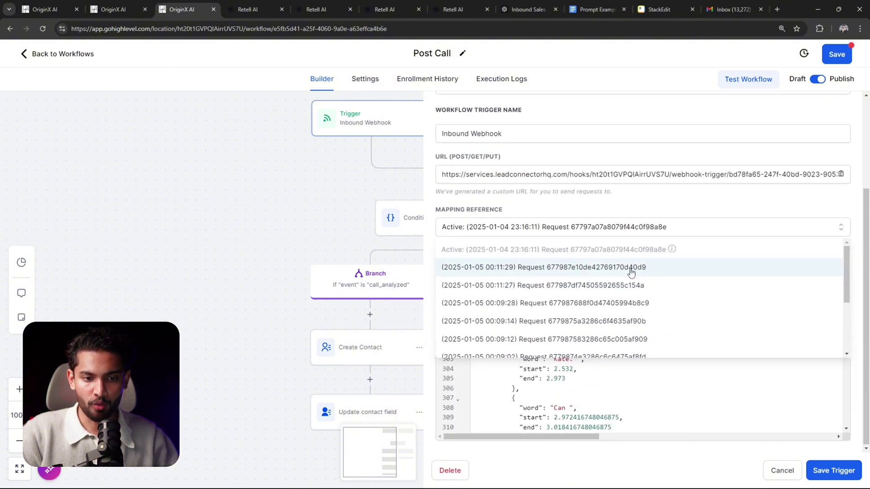
pyautogui.click(631, 270)
# - Inspect the request JSON and confirm its event value is call_analyzed
pyautogui.scroll(-3, 598, 272)
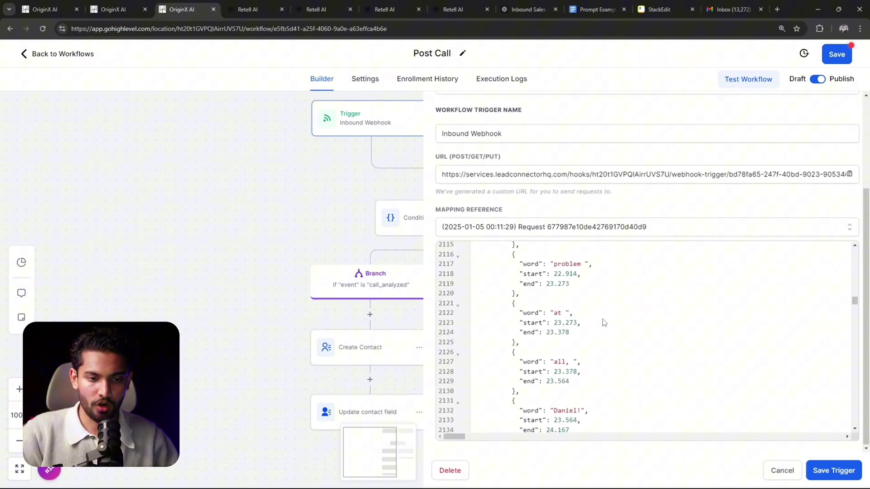
pyautogui.scroll(20, 603, 323)
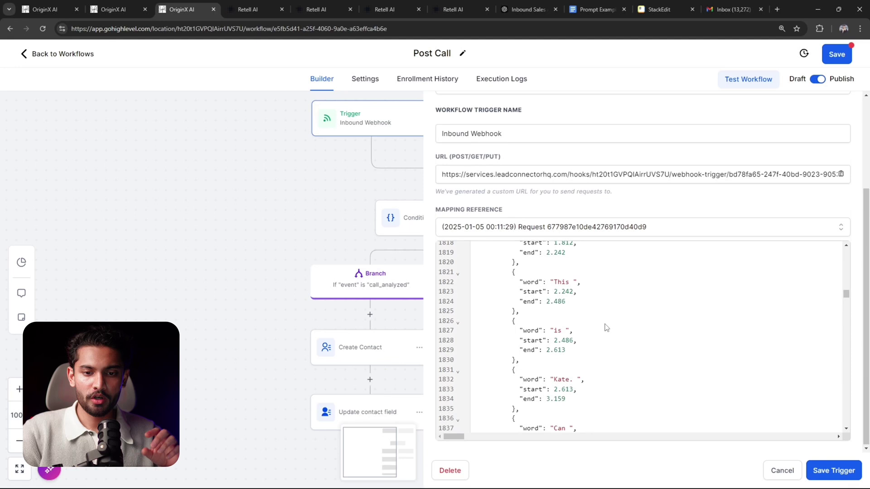
pyautogui.scroll(6, 606, 327)
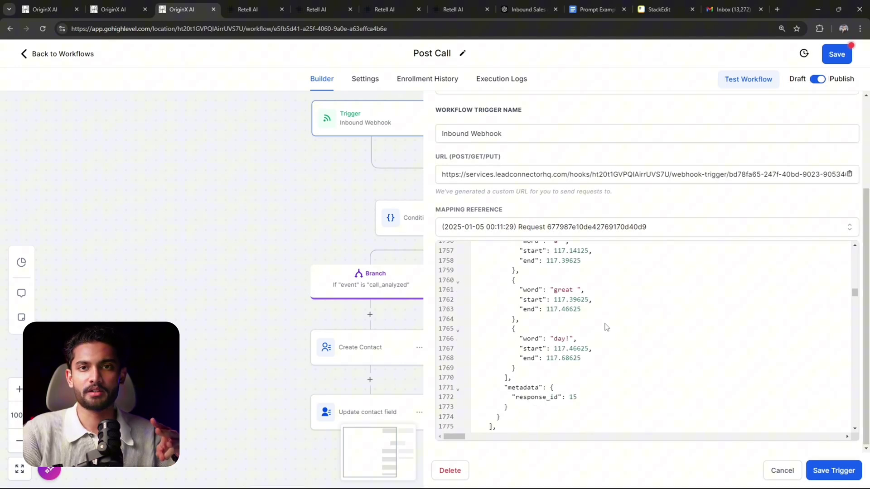
pyautogui.scroll(20, 606, 327)
pyautogui.click(493, 257)
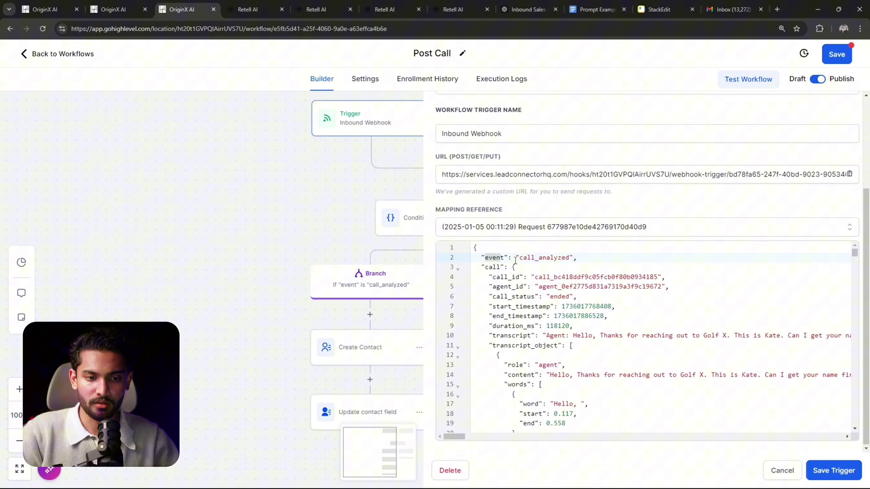
pyautogui.doubleClick(544, 257)
pyautogui.click(589, 253)
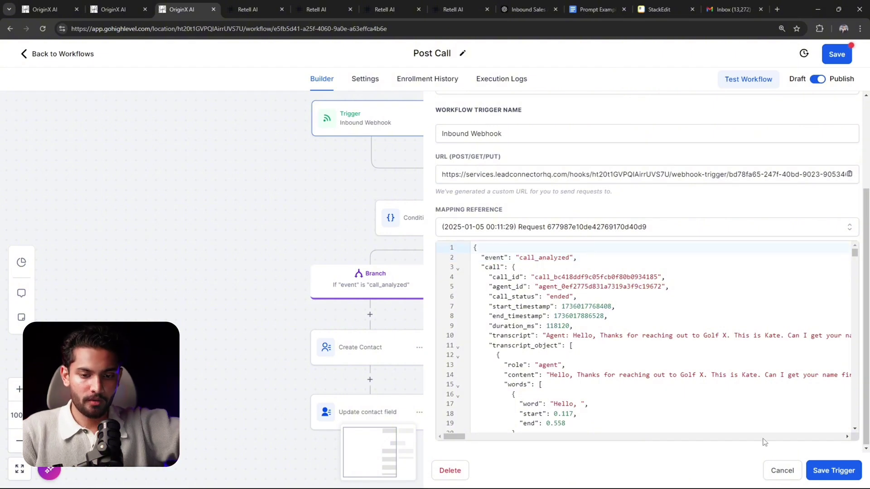
pyautogui.click(788, 471)
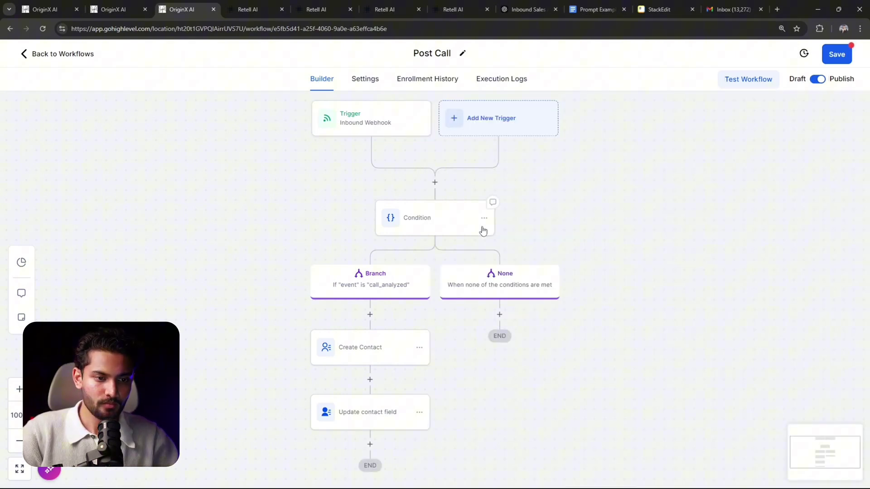
pyautogui.click(435, 182)
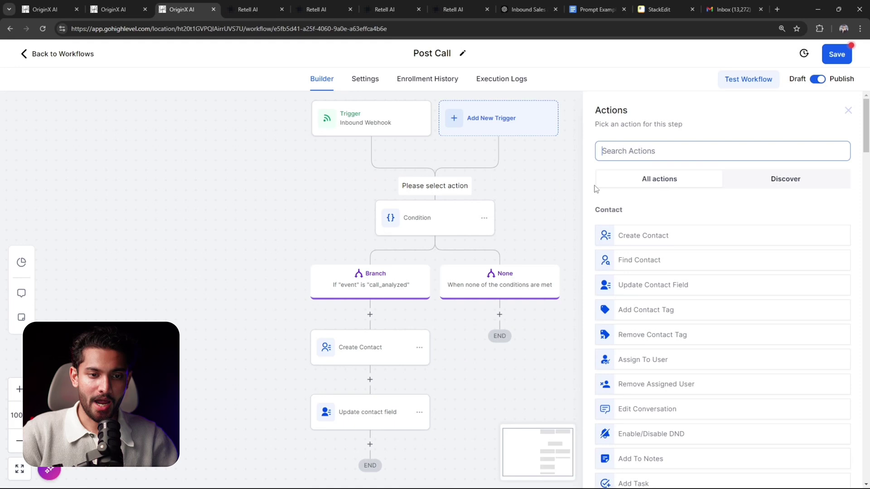
pyautogui.write('IF')
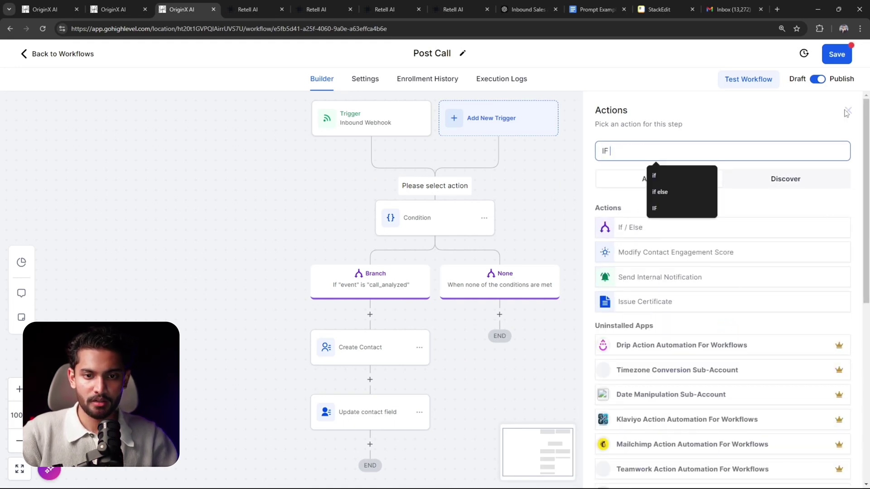
pyautogui.click(272, 185)
pyautogui.click(449, 217)
pyautogui.scroll(-2, 641, 282)
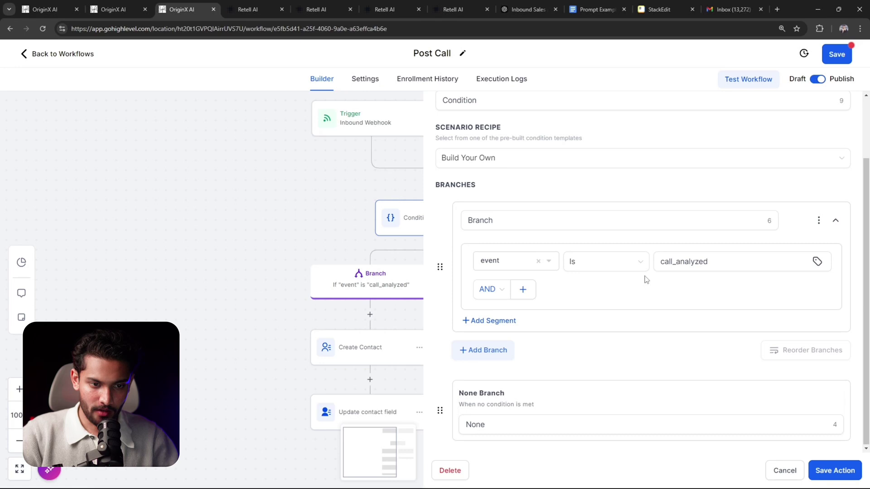
pyautogui.click(499, 350)
pyautogui.click(516, 262)
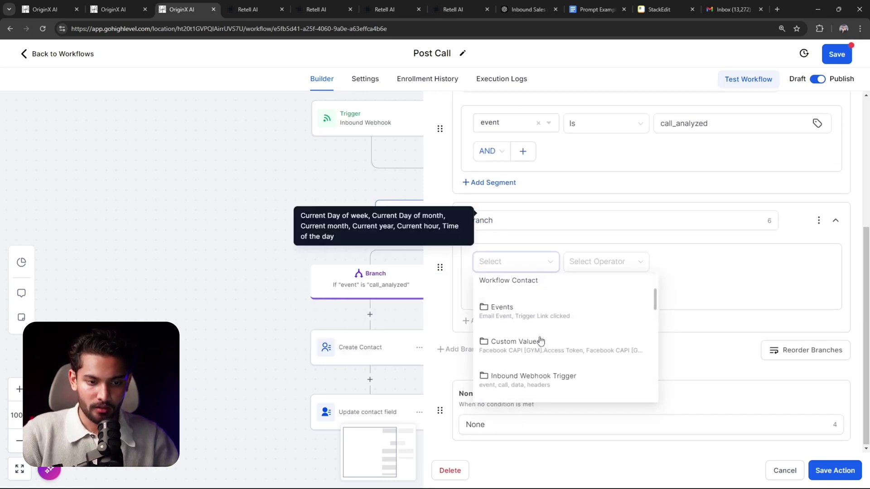
pyautogui.click(554, 359)
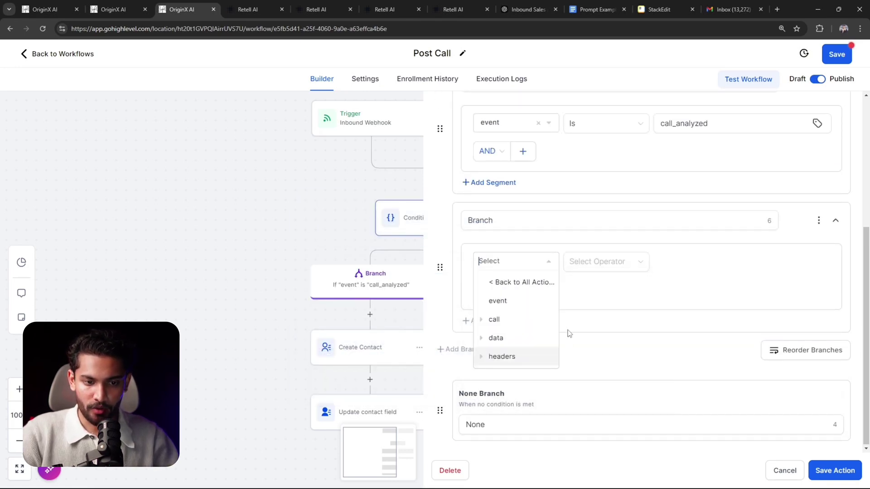
pyautogui.click(515, 302)
pyautogui.click(603, 267)
pyautogui.click(592, 292)
pyautogui.moveTo(721, 130); pyautogui.dragTo(618, 130)
pyautogui.hotkey('ctrl', 'c')
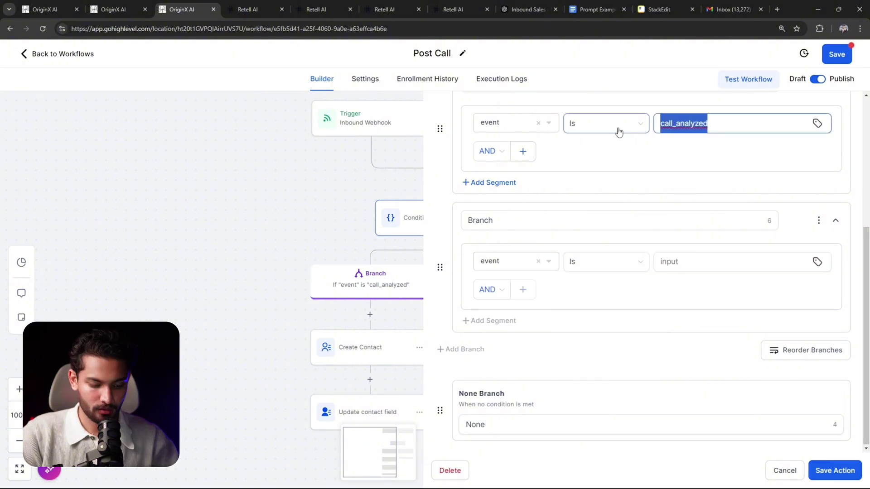
pyautogui.click(708, 262)
pyautogui.hotkey('ctrl', 'v')
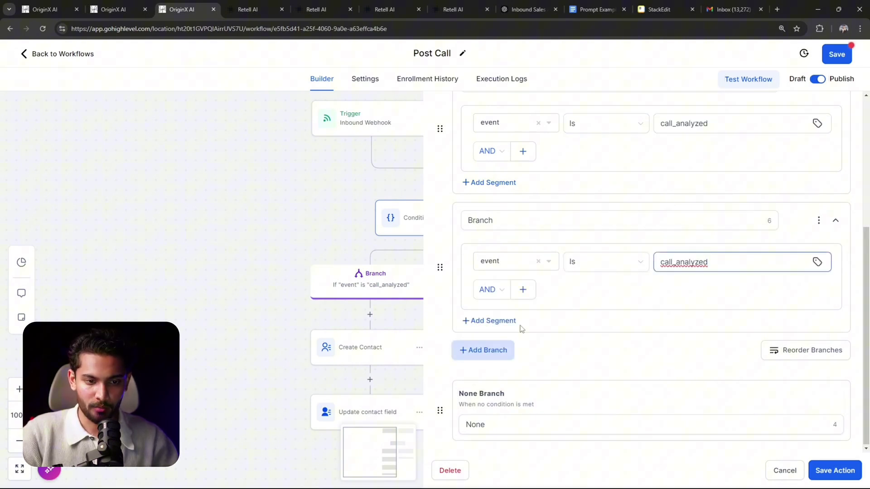
pyautogui.click(820, 223)
pyautogui.click(767, 242)
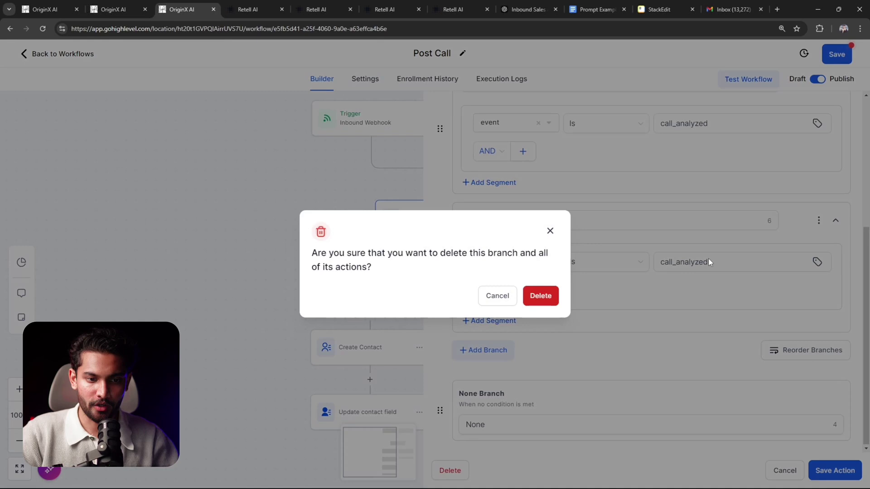
pyautogui.click(540, 295)
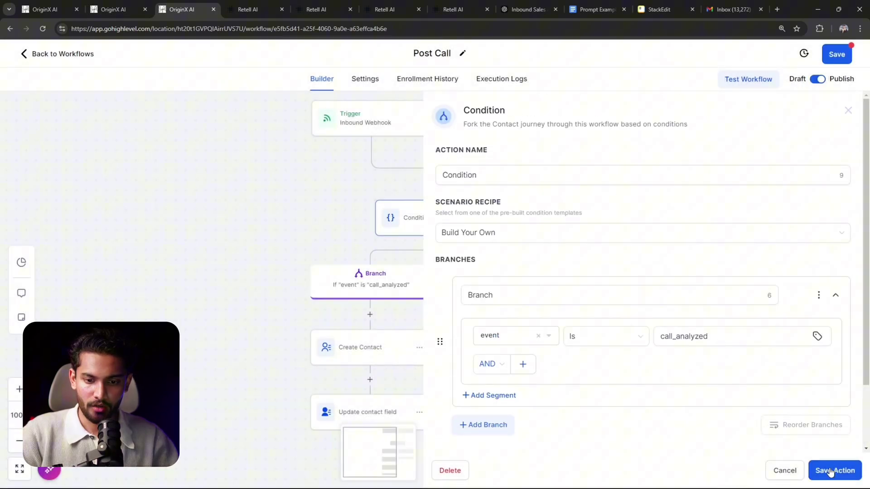
pyautogui.click(789, 472)
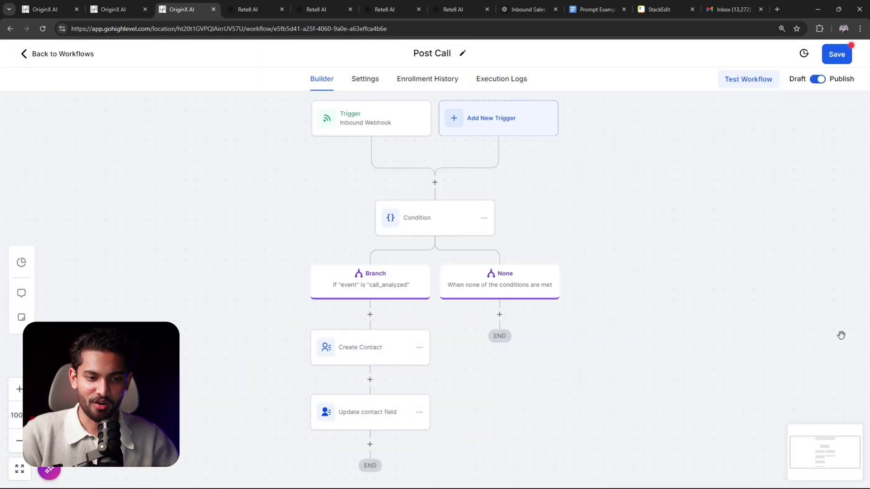
# - Open the Create Contact settings, then add and remove an extra empty field row
pyautogui.scroll(-3, 638, 296)
pyautogui.scroll(1, 571, 297)
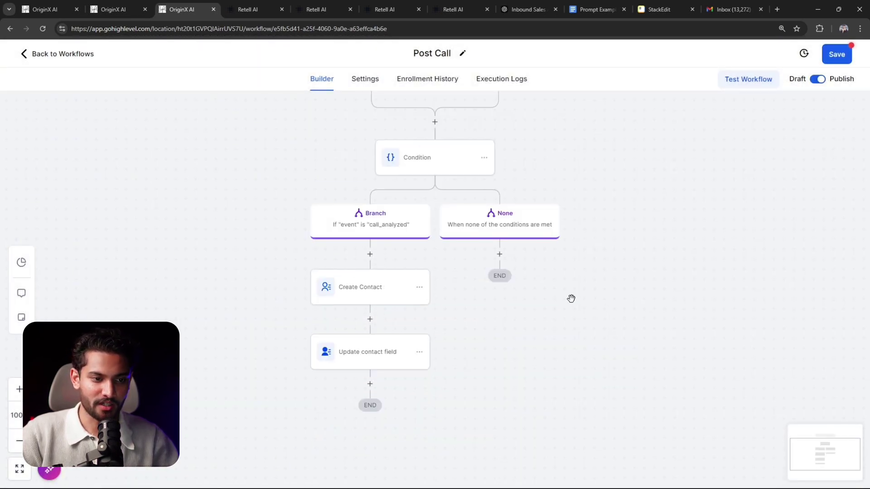
pyautogui.click(376, 287)
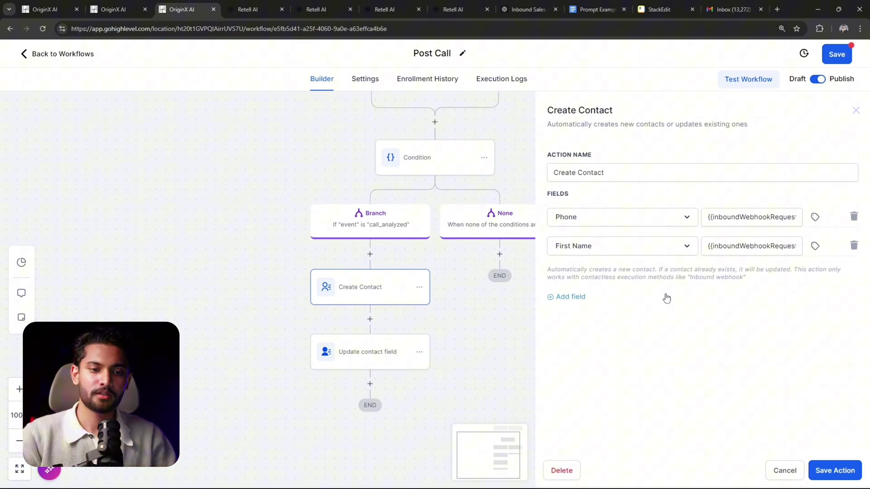
pyautogui.click(570, 297)
pyautogui.click(682, 277)
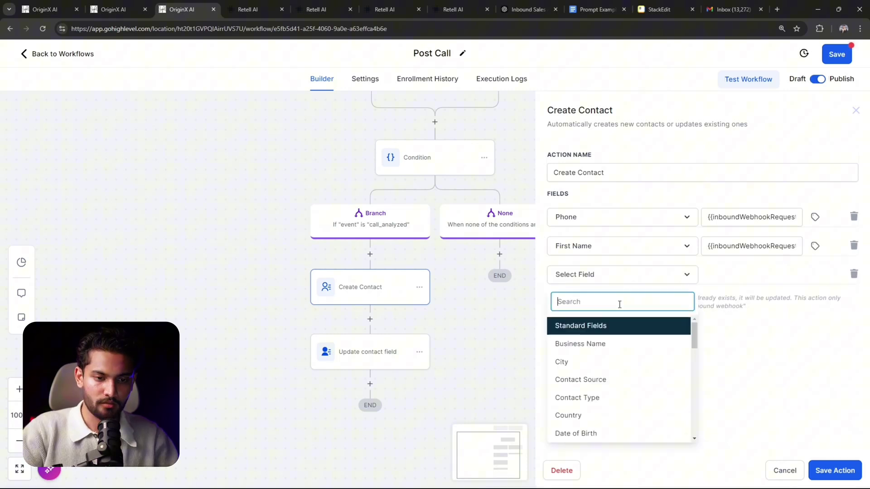
pyautogui.write('PHON')
pyautogui.click(714, 332)
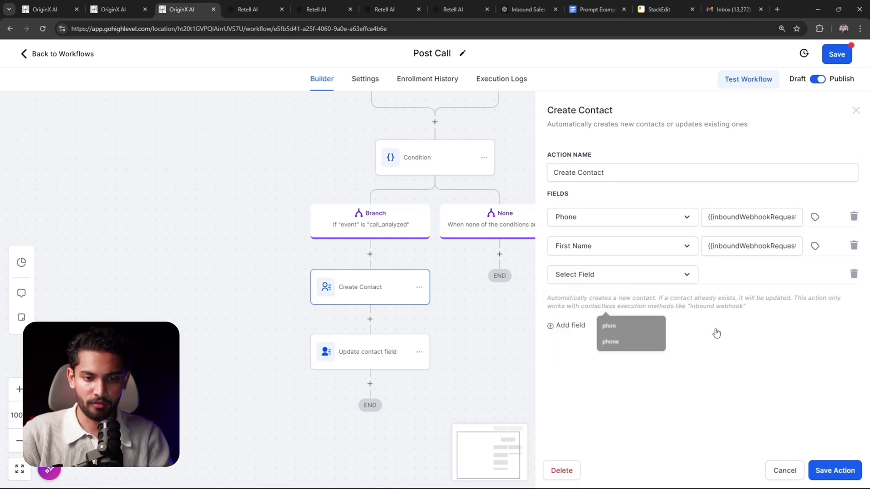
pyautogui.click(852, 275)
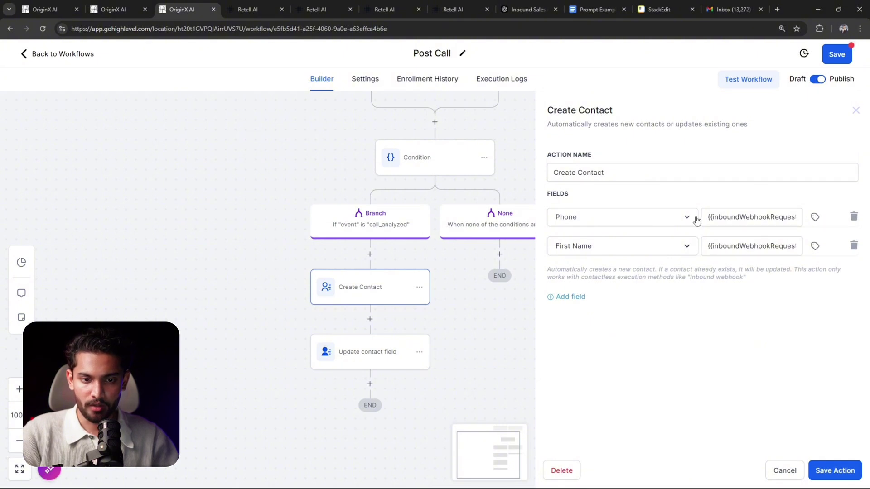
# - Check Phone's mapping to call.from_number and browse the webhook's Call fields
pyautogui.moveTo(704, 217); pyautogui.dragTo(831, 218)
pyautogui.click(801, 220)
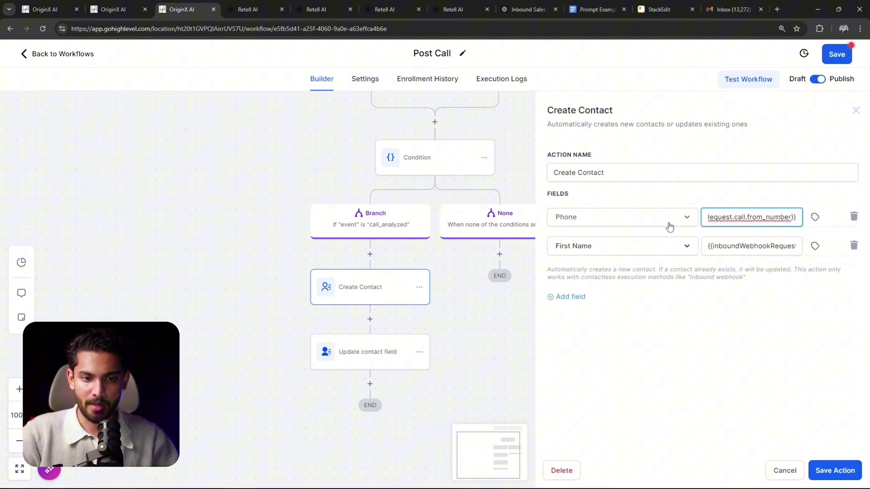
pyautogui.click(816, 221)
pyautogui.click(801, 271)
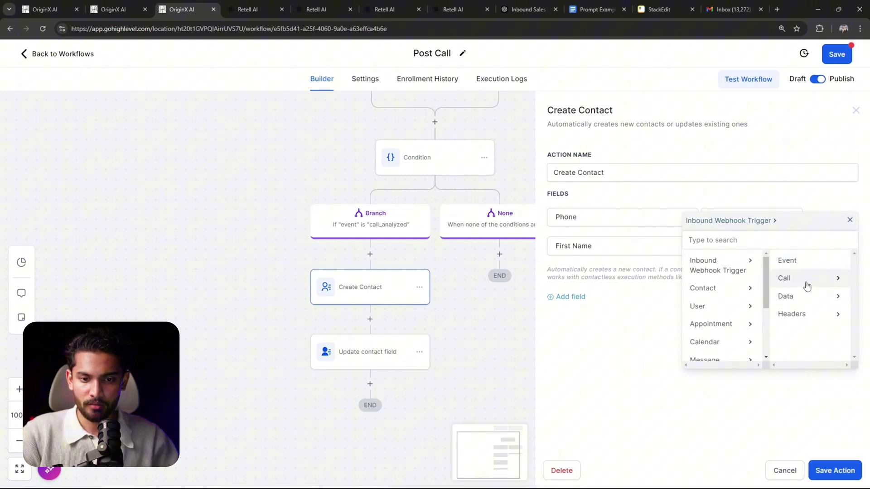
pyautogui.click(808, 285)
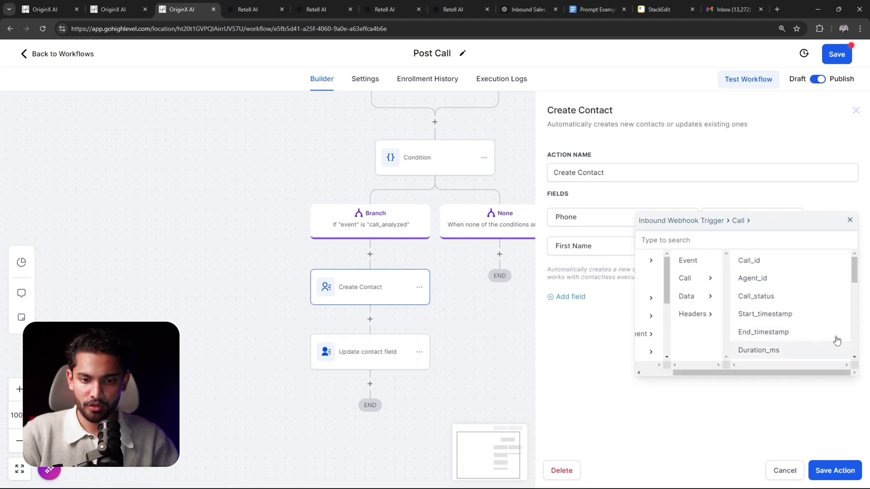
pyautogui.scroll(-5, 837, 340)
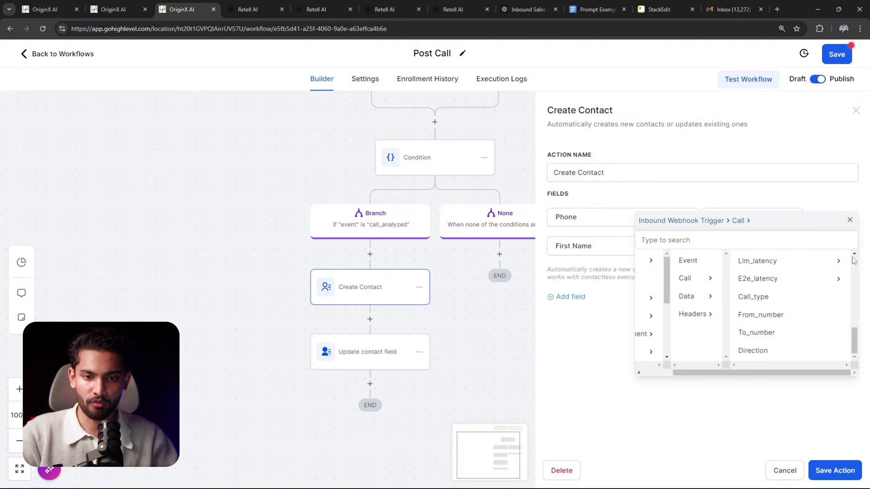
# - Set the second Create Contact row's field to First Name
pyautogui.click(849, 221)
pyautogui.click(625, 249)
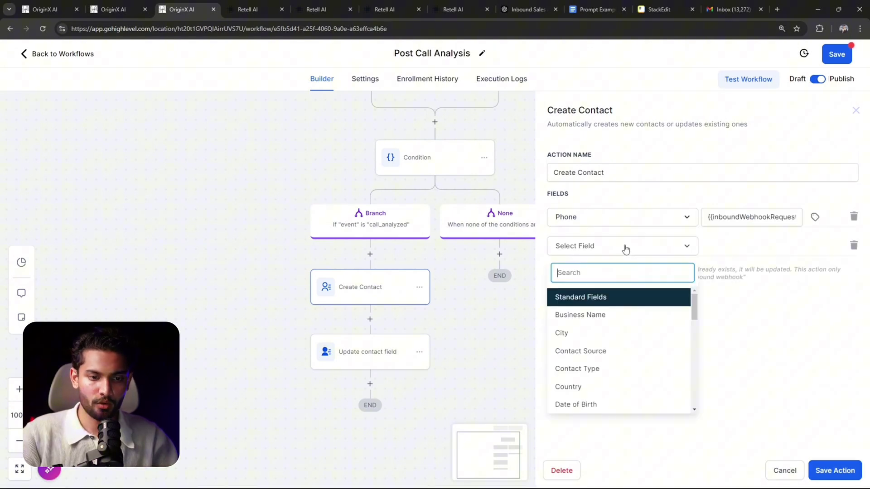
pyautogui.write('FIRS')
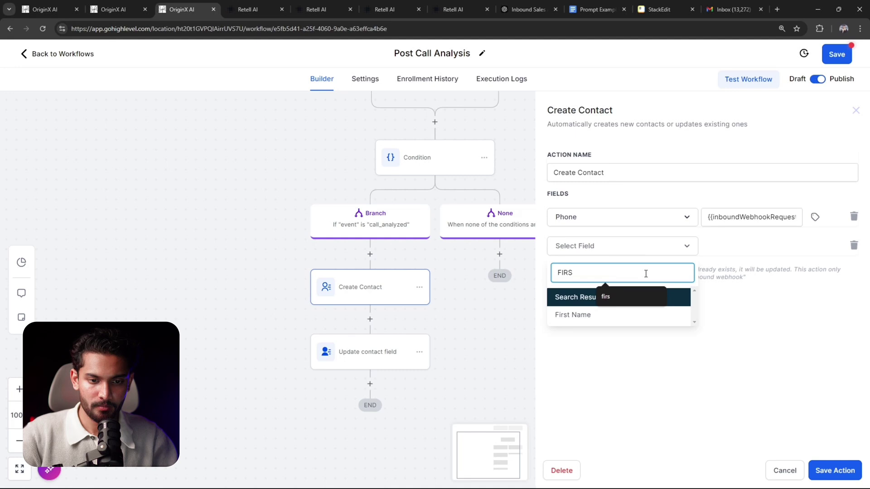
pyautogui.click(662, 316)
# - Map First Name to call_analysis custom_analysis_data.user_name and save the action
pyautogui.click(816, 247)
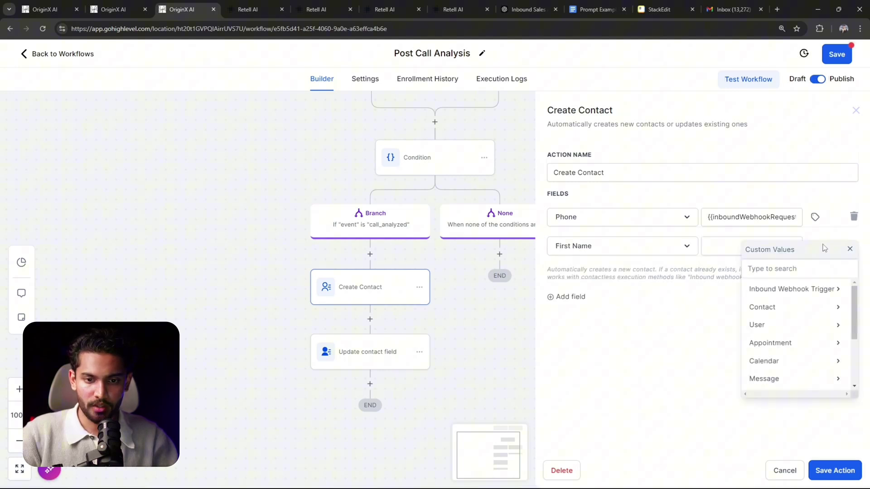
pyautogui.click(810, 296)
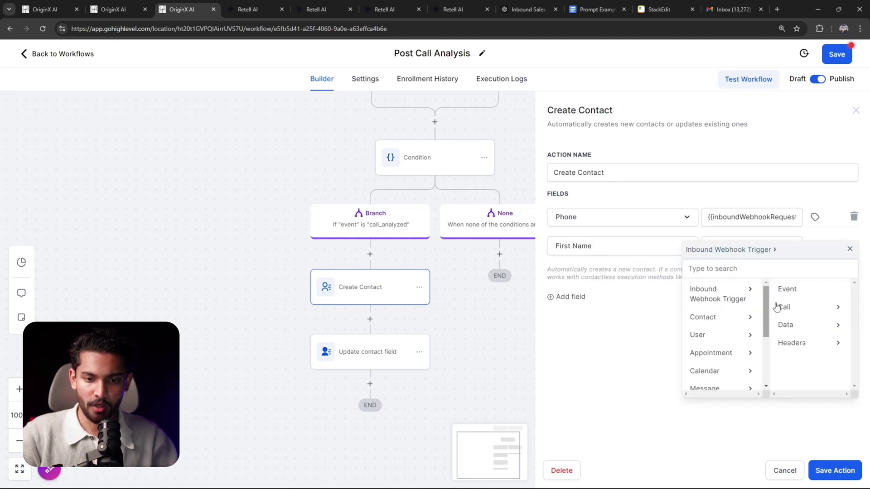
pyautogui.click(788, 324)
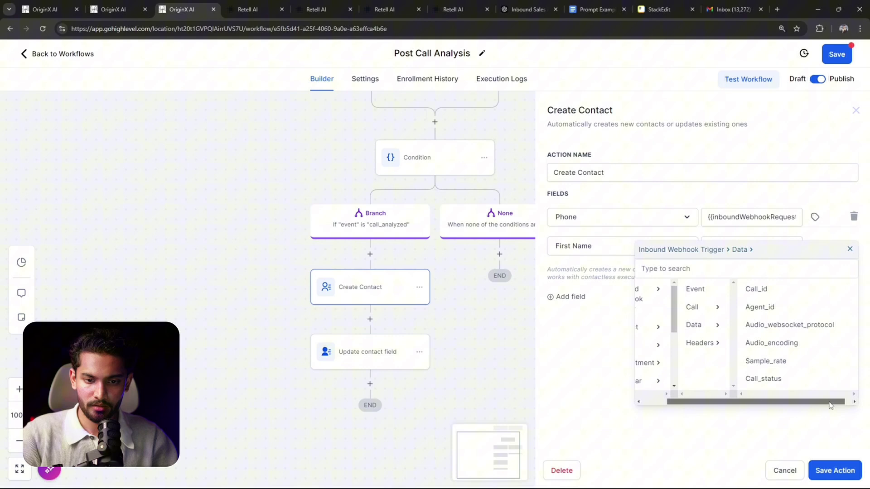
pyautogui.scroll(-5, 780, 344)
pyautogui.click(777, 361)
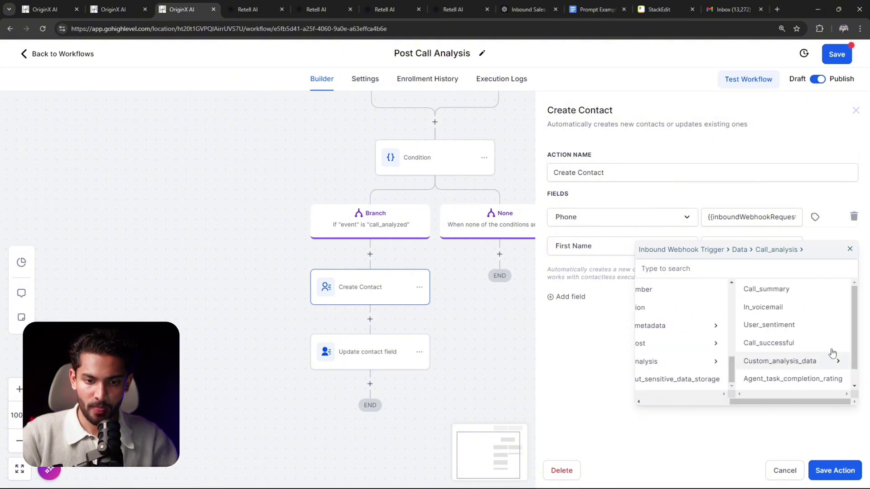
pyautogui.scroll(-2, 834, 358)
pyautogui.click(775, 346)
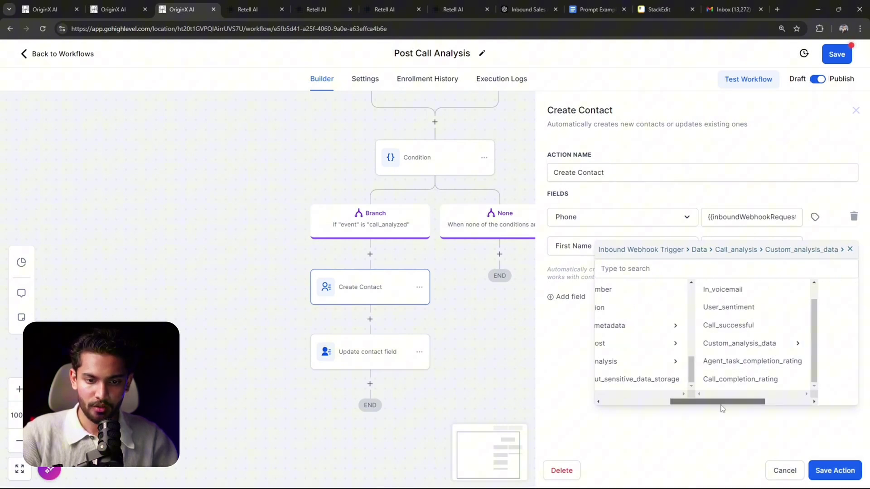
pyautogui.click(750, 331)
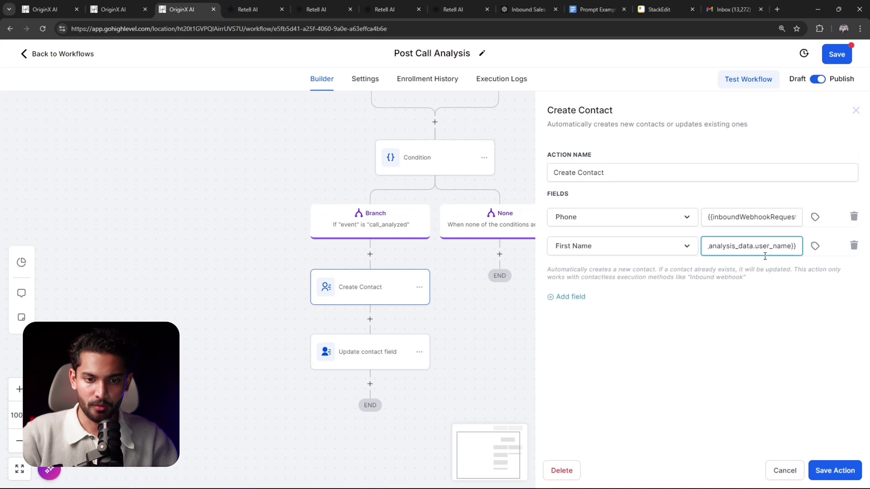
pyautogui.click(824, 471)
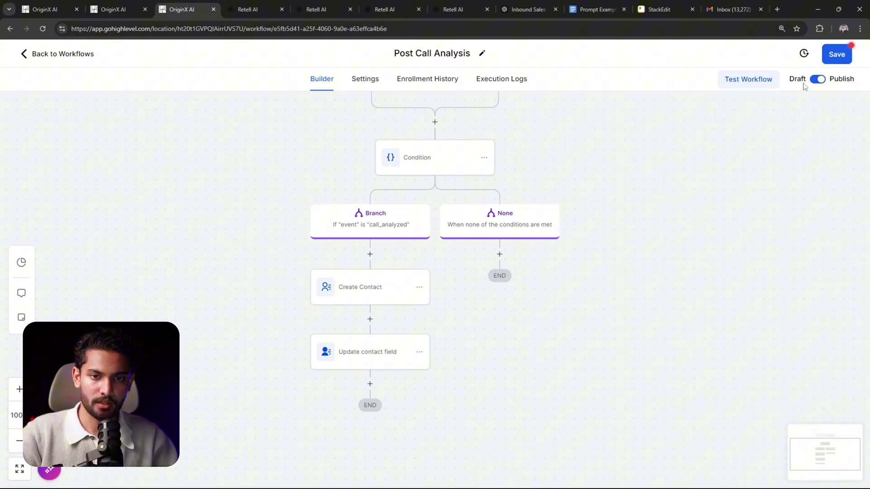
# - Save the workflow and add an Update Contact Field step after Create Contact
pyautogui.click(836, 56)
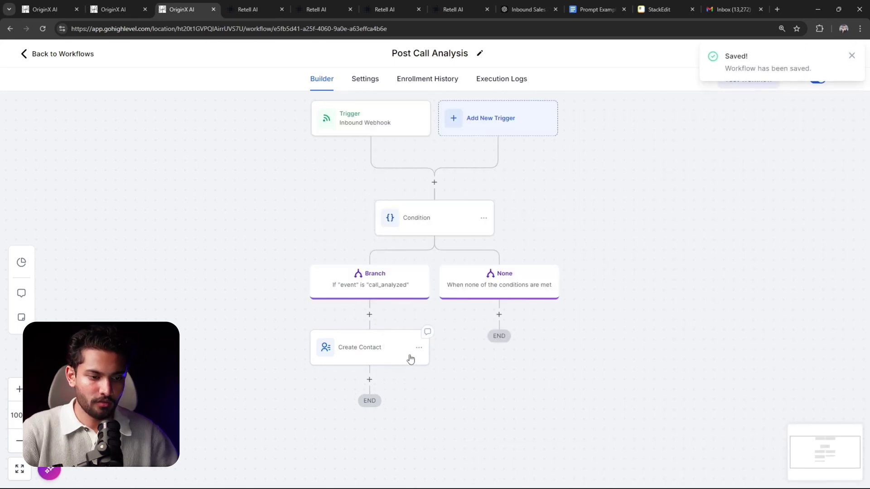
pyautogui.click(369, 320)
pyautogui.click(672, 149)
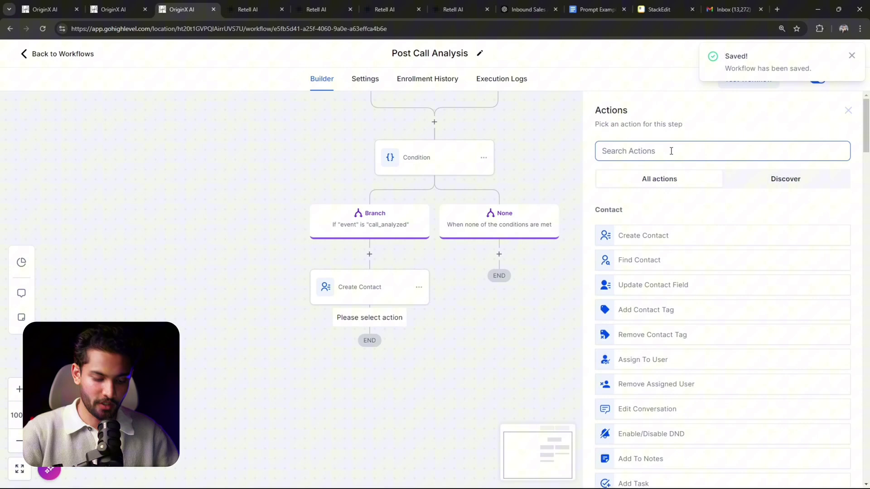
pyautogui.write('upd')
pyautogui.click(653, 227)
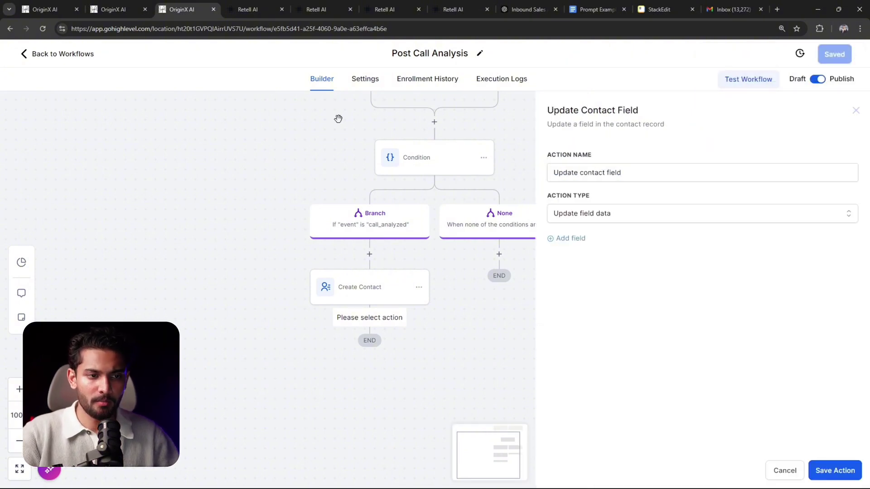
# - Glance at the Retell agent settings, add one empty field row, and open Contact custom fields
pyautogui.click(345, 6)
pyautogui.scroll(-2, 512, 277)
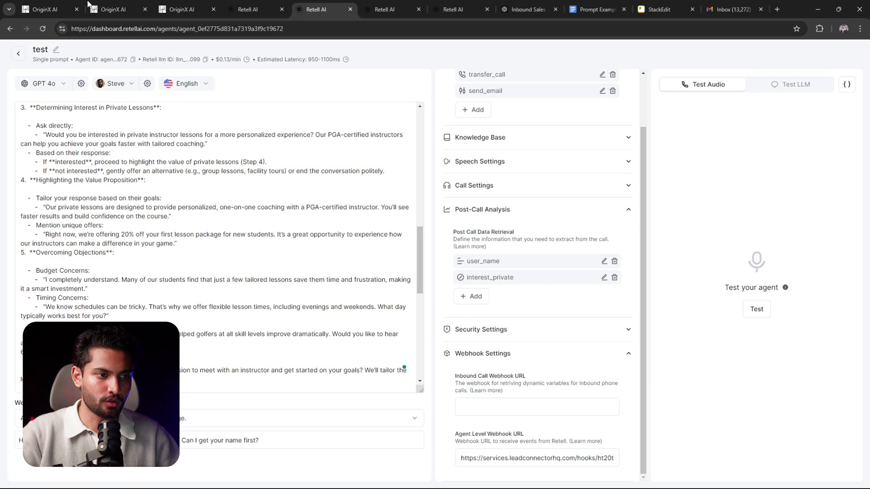
pyautogui.click(182, 9)
pyautogui.click(576, 238)
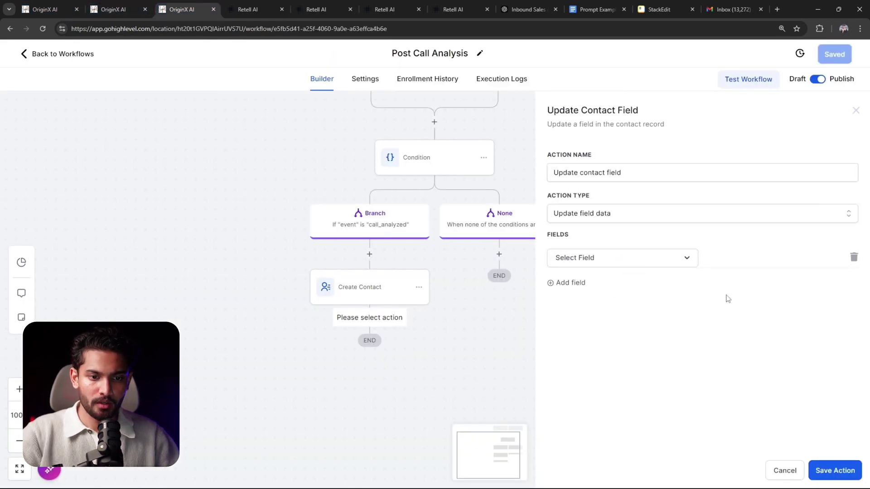
pyautogui.click(45, 9)
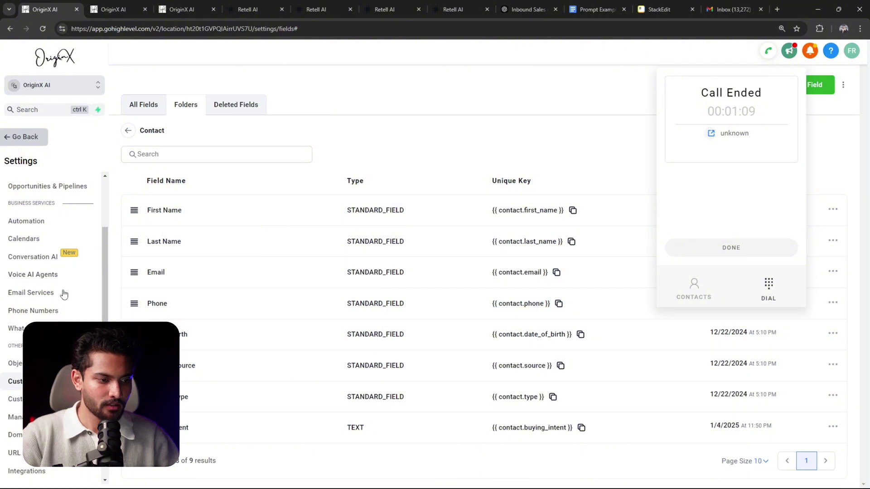
# - Start a new Single Line custom field in the Contact group
pyautogui.scroll(-3, 64, 292)
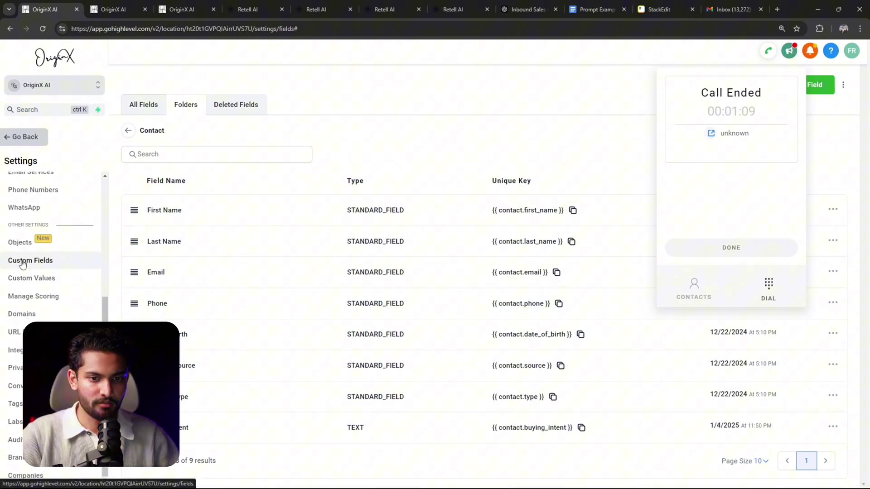
pyautogui.click(767, 51)
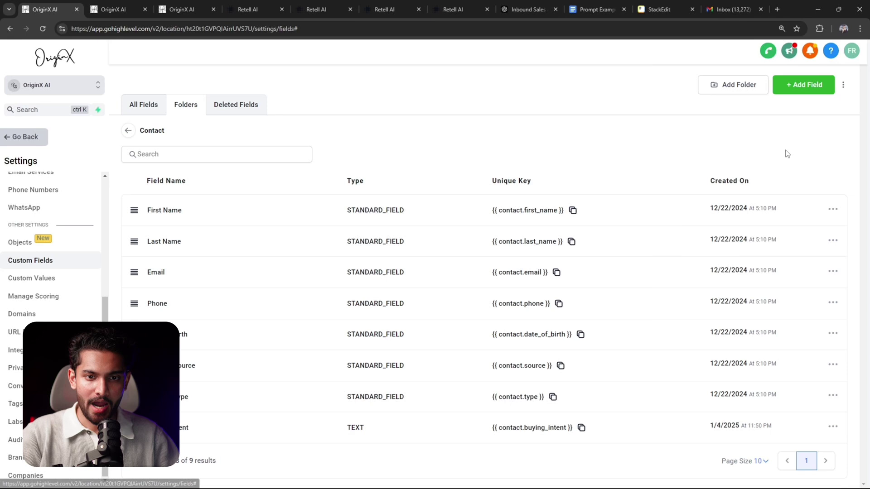
pyautogui.click(803, 84)
pyautogui.click(222, 191)
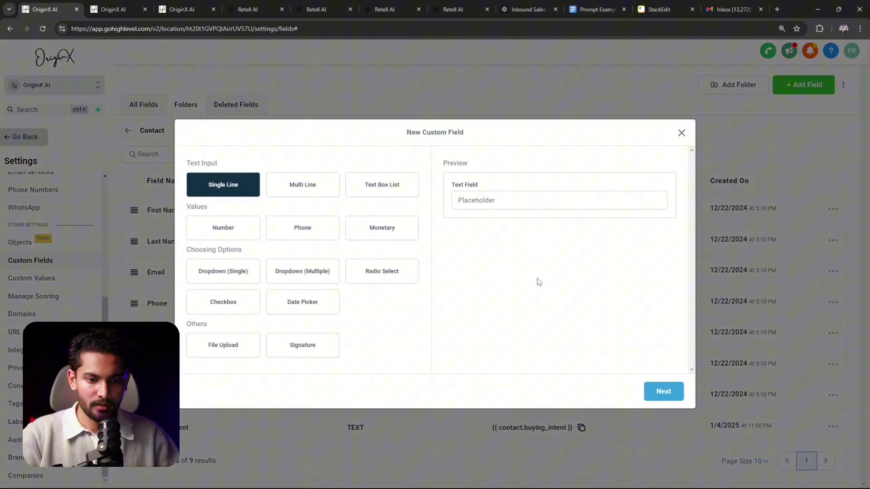
pyautogui.click(664, 391)
pyautogui.click(278, 277)
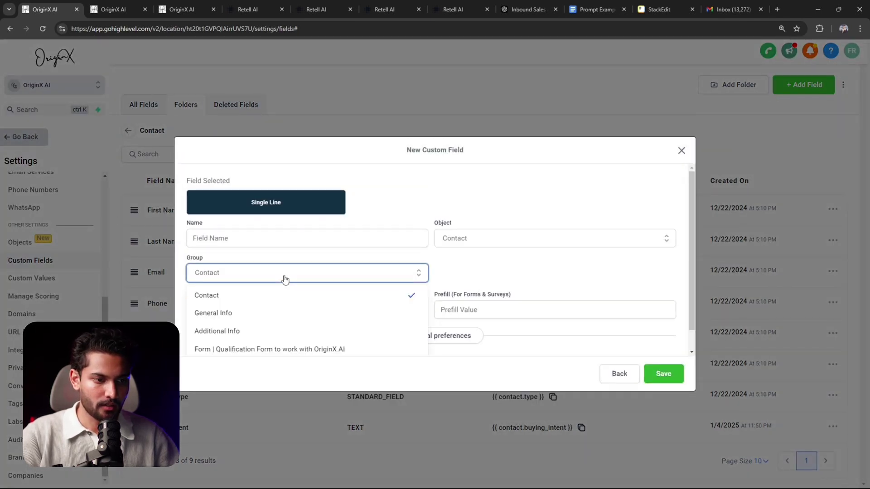
pyautogui.click(259, 303)
# - Name it Buying Intent, then cancel since that custom field already exists
pyautogui.click(335, 311)
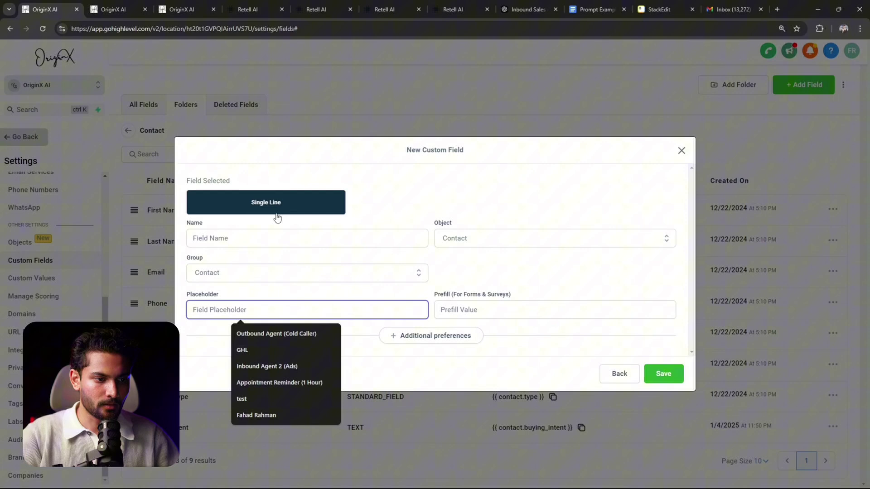
pyautogui.click(256, 239)
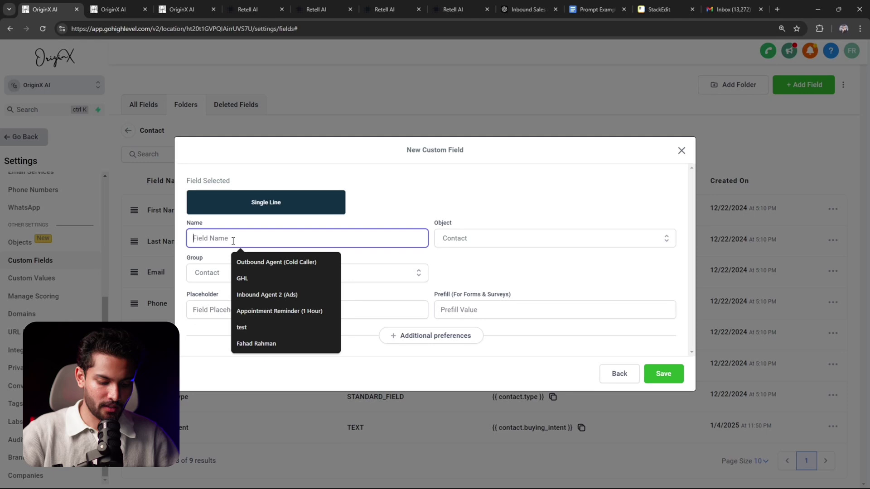
pyautogui.write('buying')
pyautogui.press('Down')
pyautogui.press('Return')
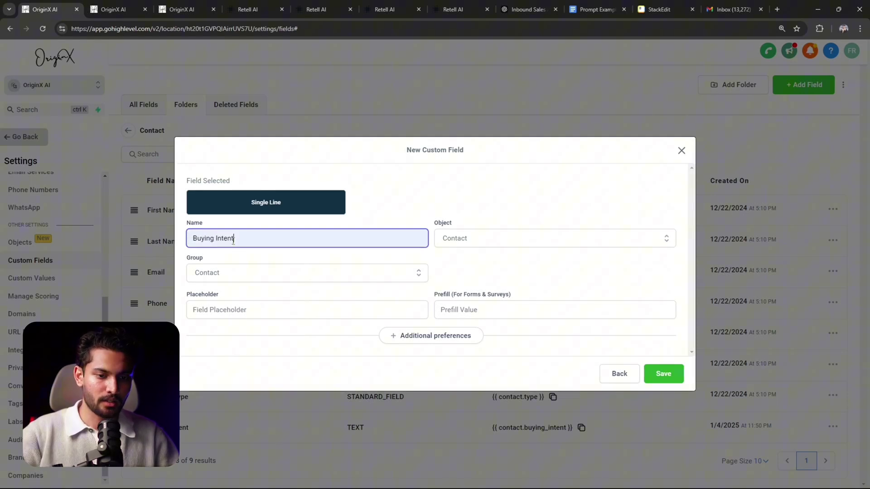
pyautogui.click(616, 373)
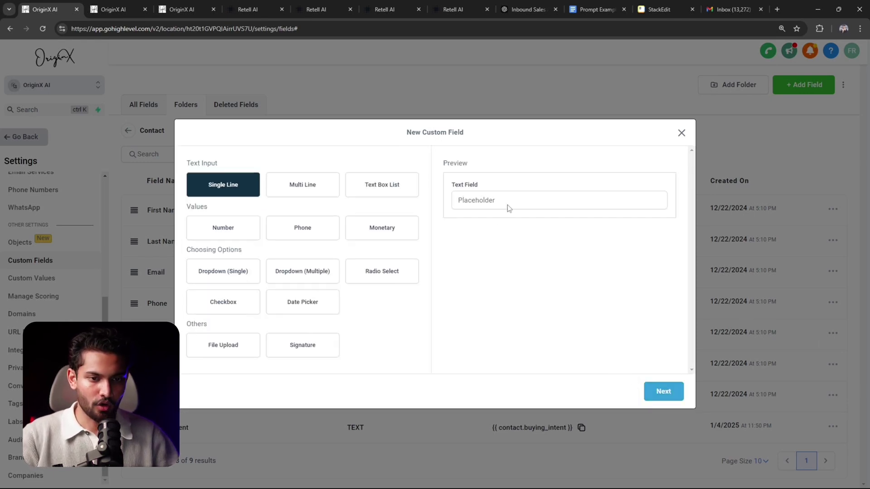
pyautogui.click(681, 133)
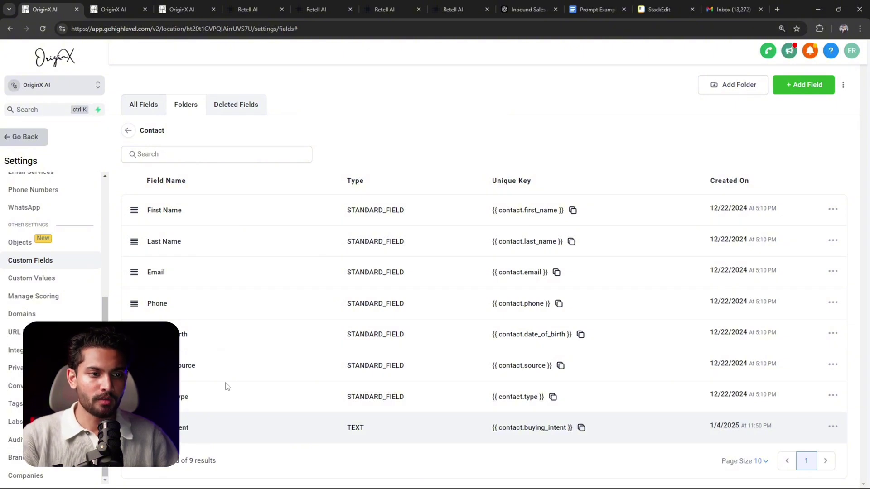
# - Check the interest_private variable name in Retell AI, then return to HighLevel
pyautogui.click(316, 9)
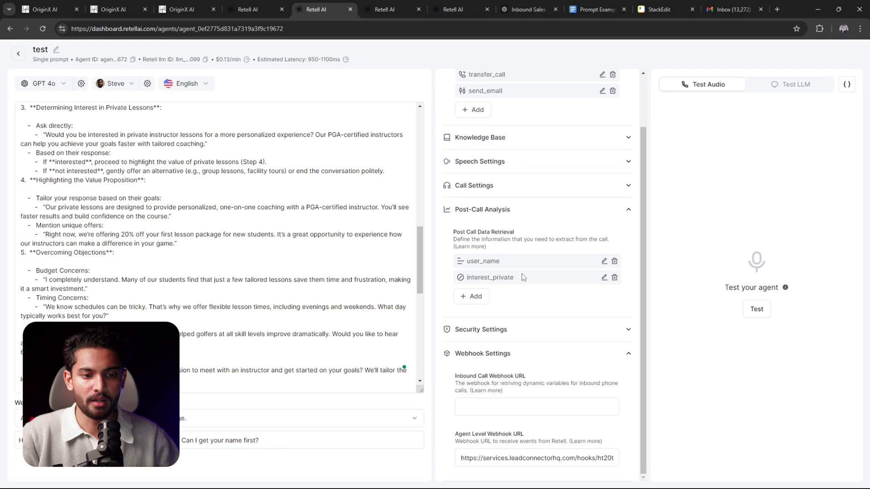
pyautogui.moveTo(515, 278); pyautogui.dragTo(467, 278)
pyautogui.click(525, 279)
pyautogui.hotkey('ctrl', '1')
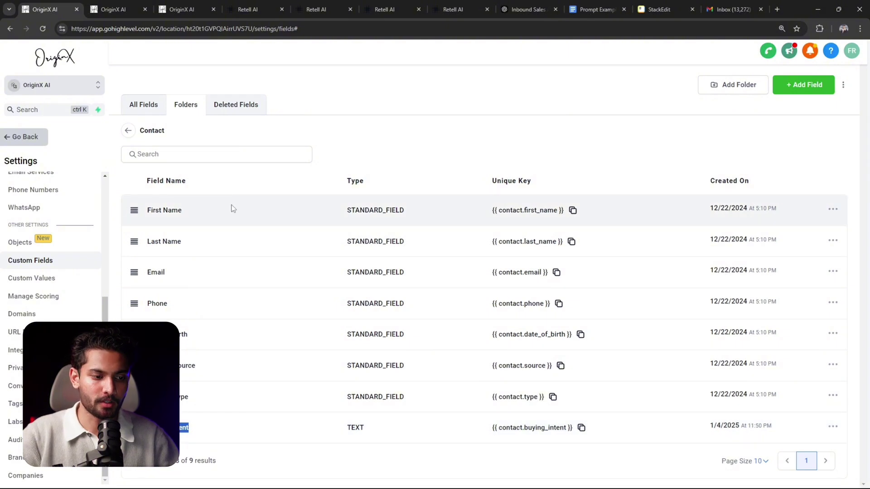
# - Set the Update Contact Field step's field to Buying Intent
pyautogui.click(197, 4)
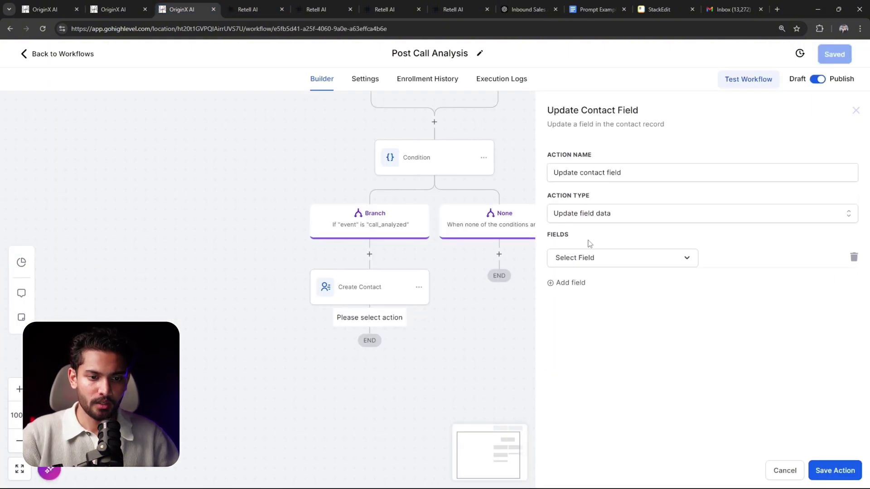
pyautogui.click(611, 256)
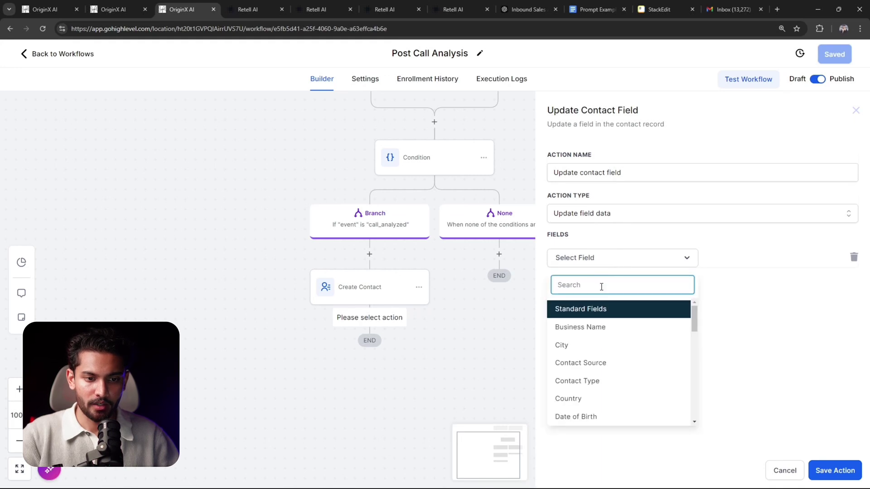
pyautogui.write('buy')
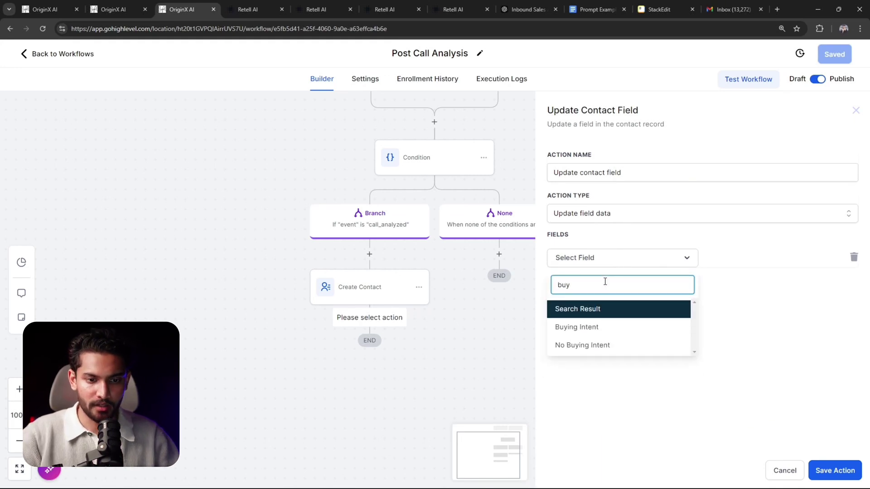
pyautogui.click(616, 326)
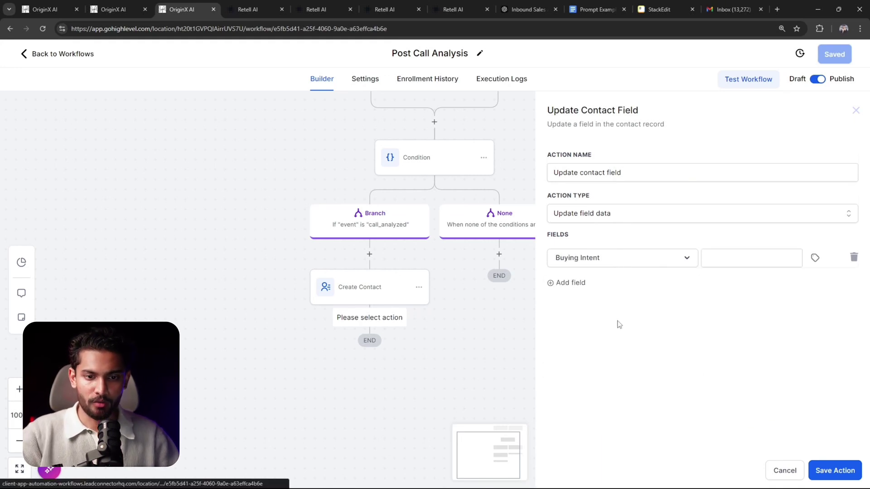
# - Fill Buying Intent with call_analysis custom_analysis_data.interest_private and save the action
pyautogui.click(816, 259)
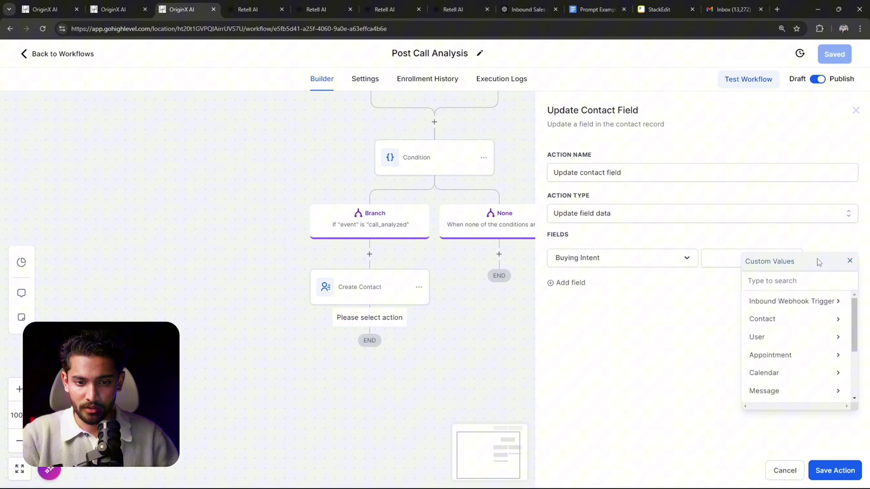
pyautogui.click(816, 301)
pyautogui.click(804, 325)
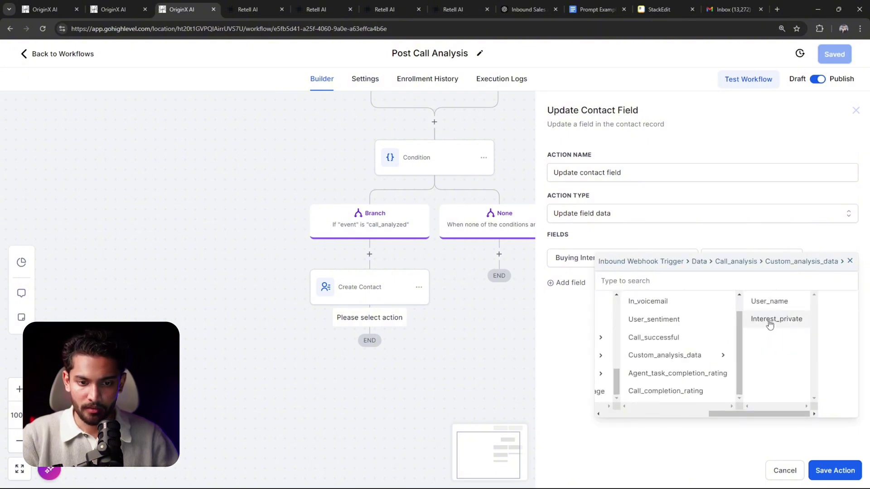
pyautogui.click(769, 320)
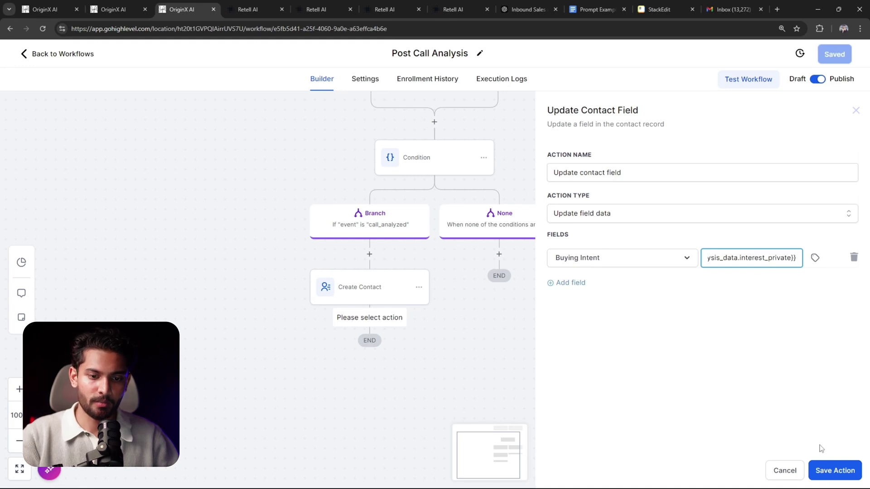
pyautogui.click(824, 471)
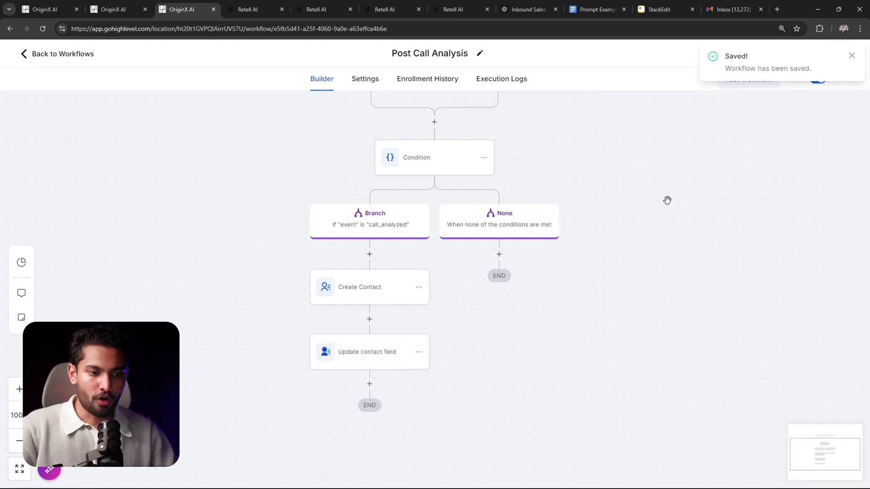
pyautogui.scroll(4, 461, 273)
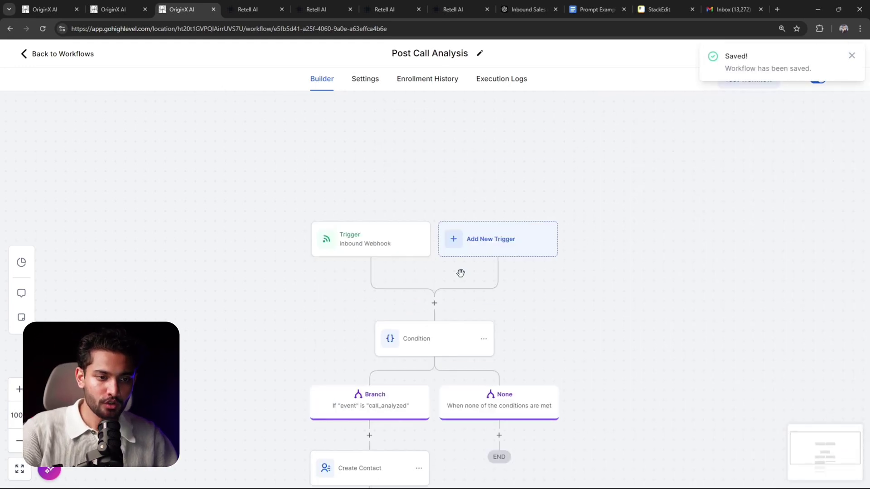